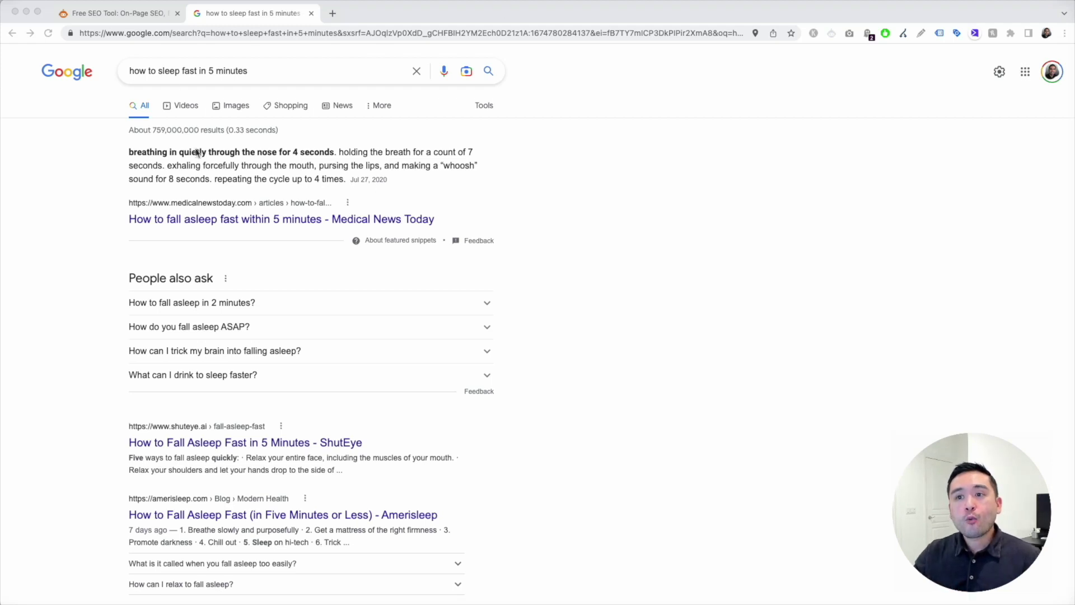
scroll(274, 240, down, 1)
scroll(274, 240, down, 2)
scroll(274, 241, down, 2)
scroll(264, 207, down, 3)
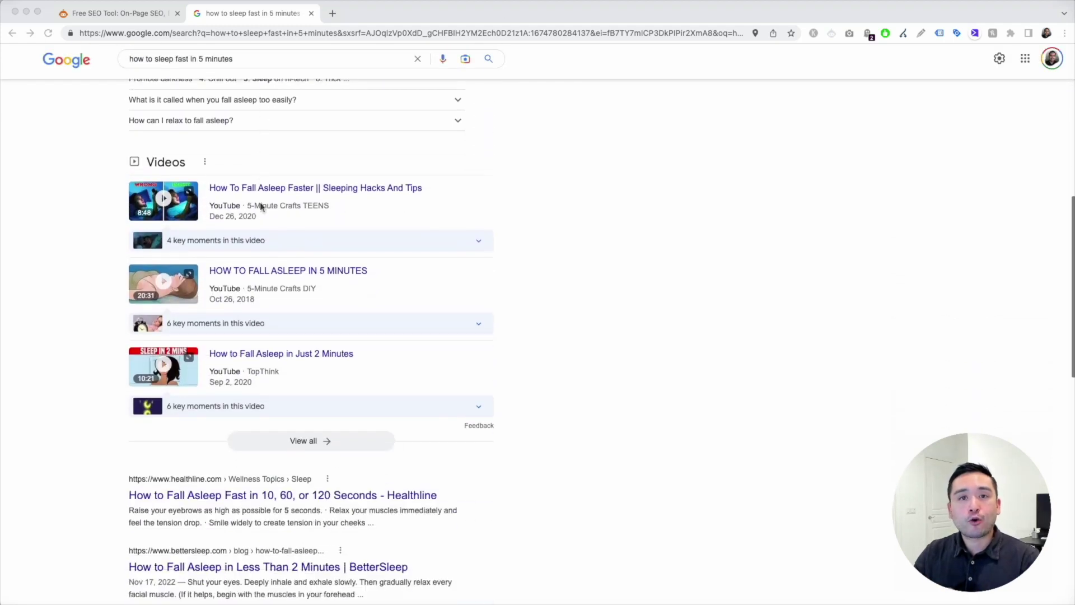
scroll(261, 207, down, 3)
scroll(265, 227, up, 2)
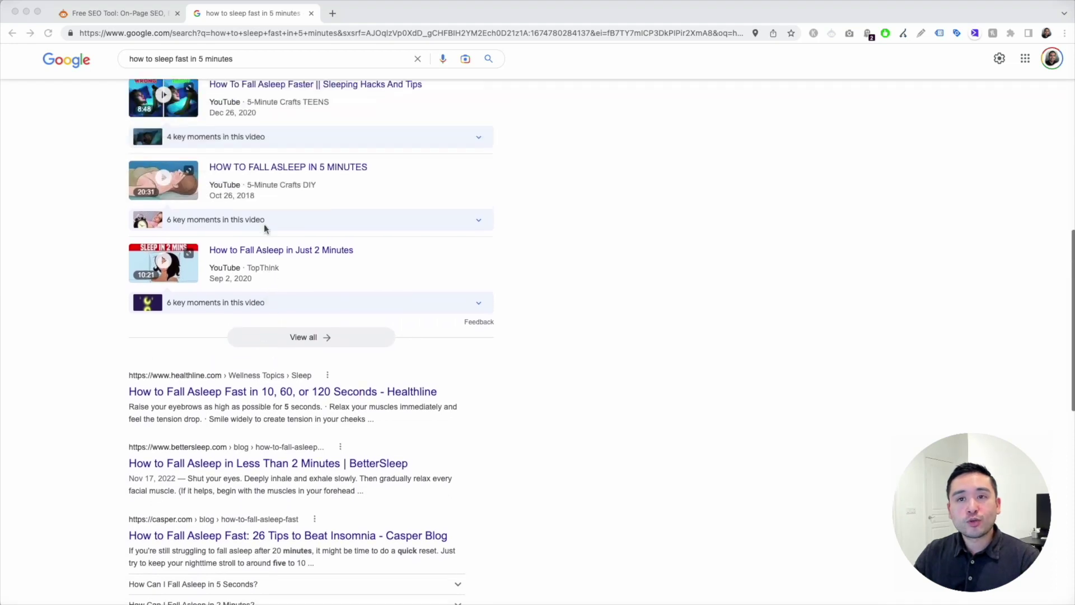
scroll(264, 227, up, 2)
scroll(259, 193, up, 2)
scroll(231, 159, up, 1)
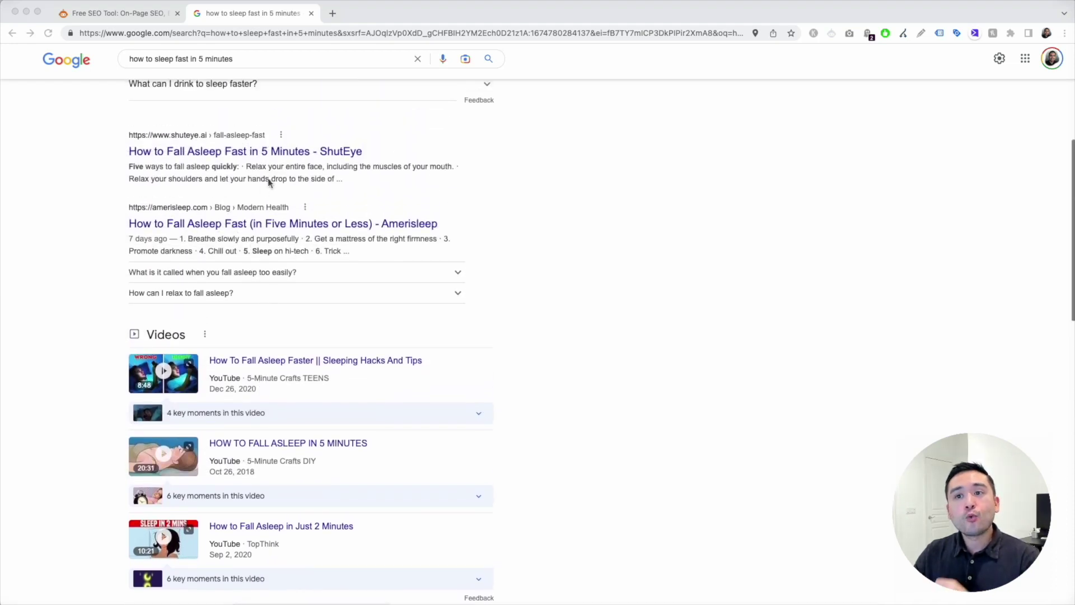
scroll(234, 195, up, 1)
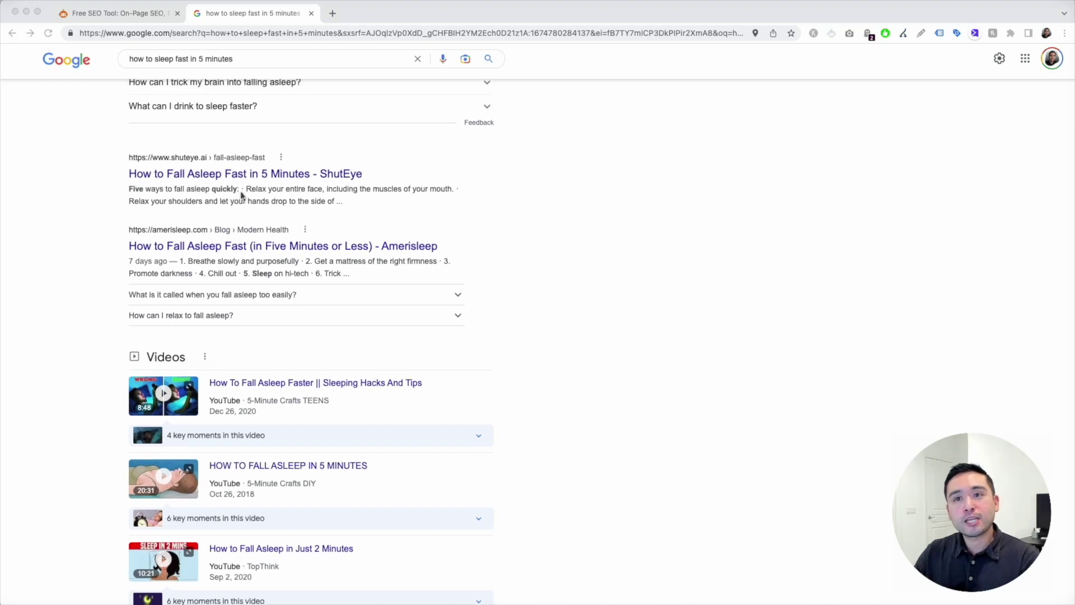
scroll(242, 196, up, 1)
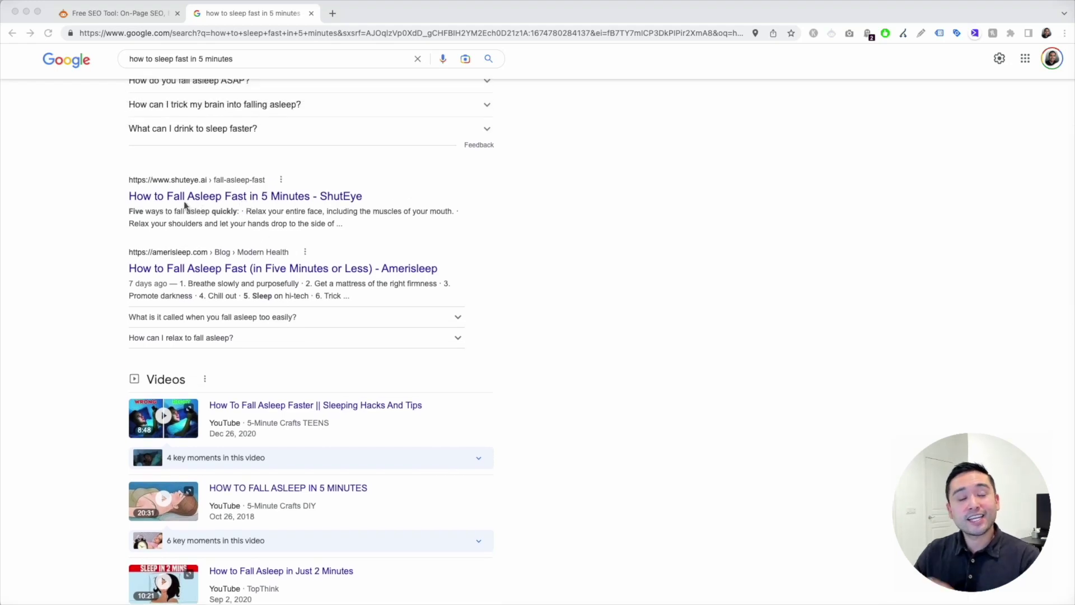
scroll(186, 203, up, 1)
scroll(211, 228, up, 2)
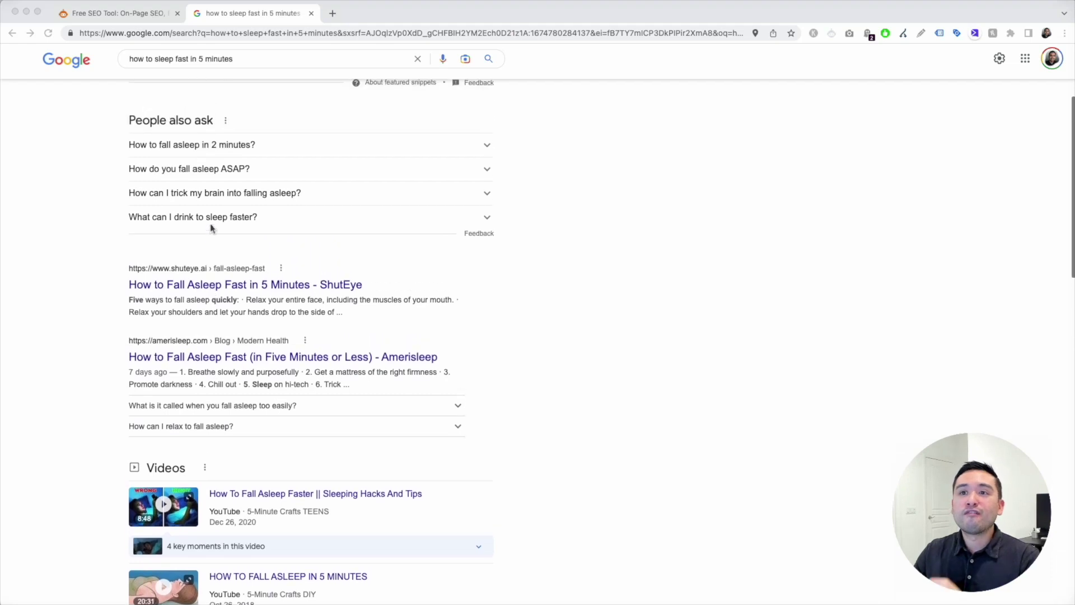
scroll(211, 227, up, 3)
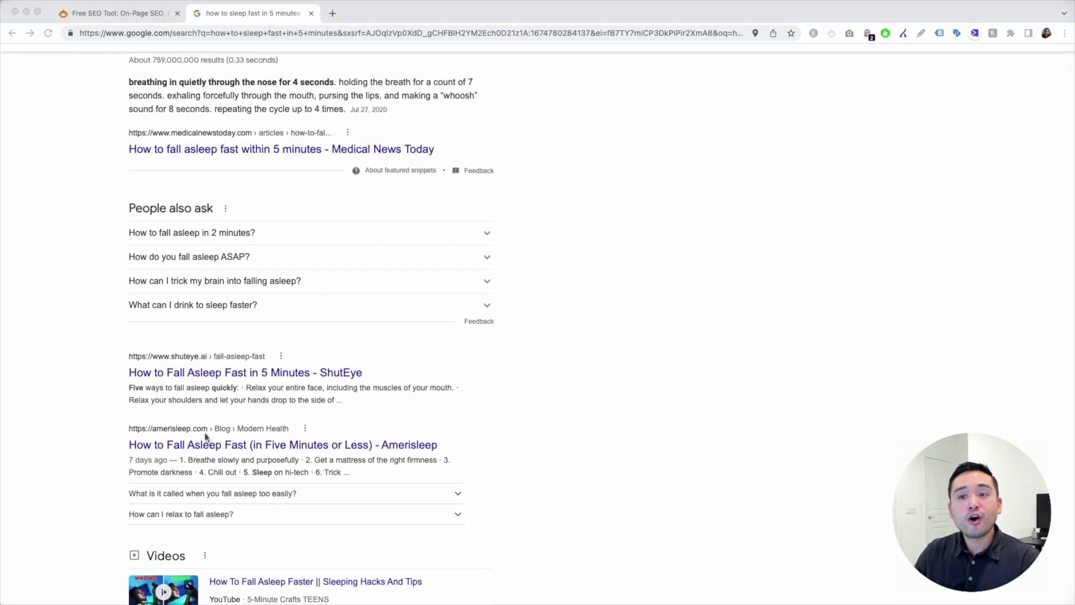
scroll(207, 433, down, 4)
scroll(210, 420, up, 3)
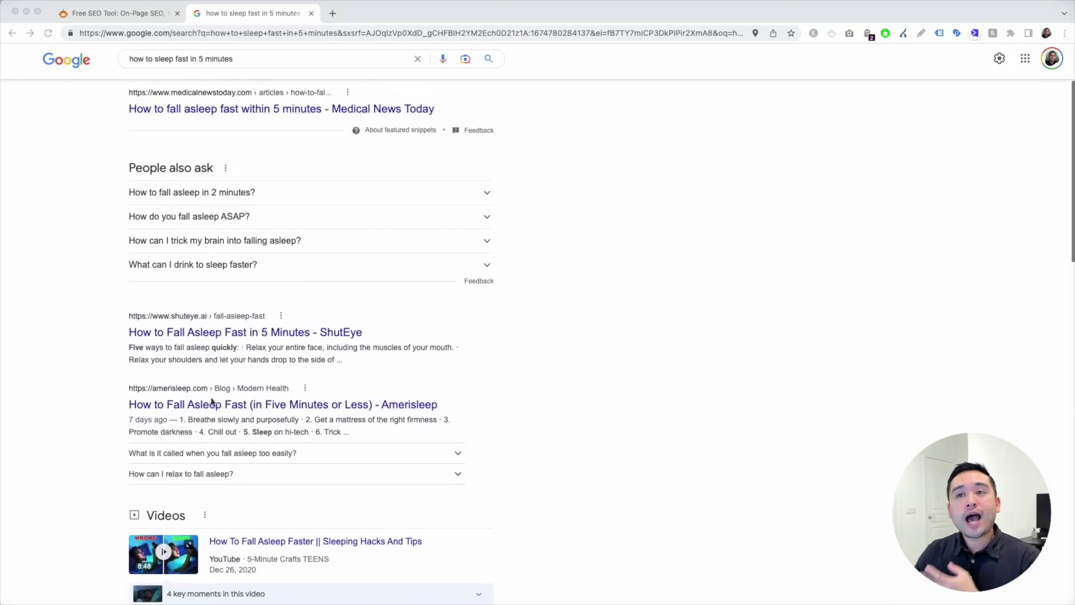
scroll(211, 401, up, 1)
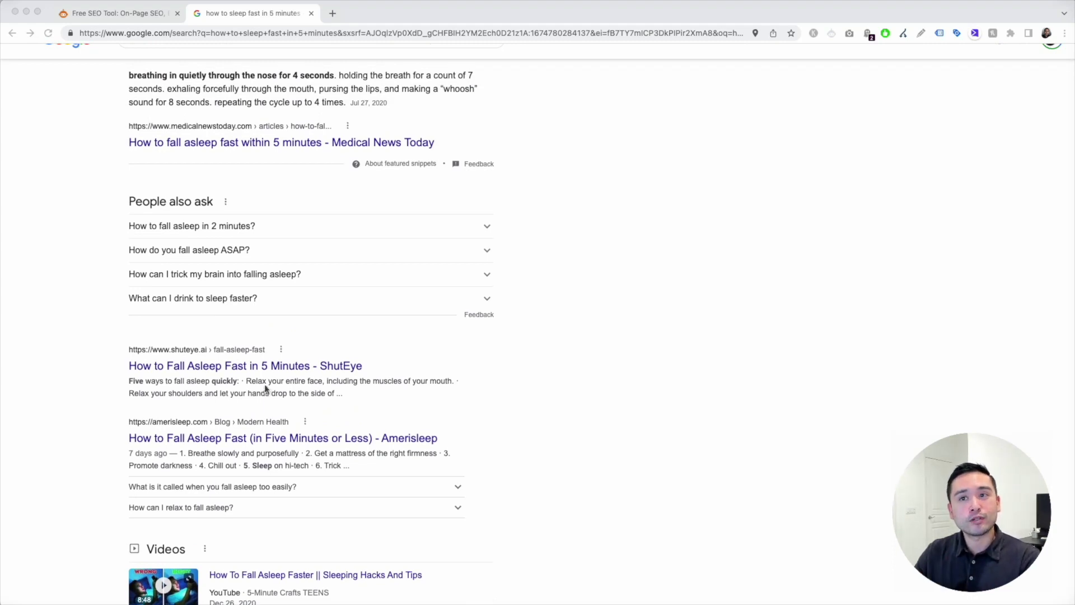
scroll(263, 389, up, 2)
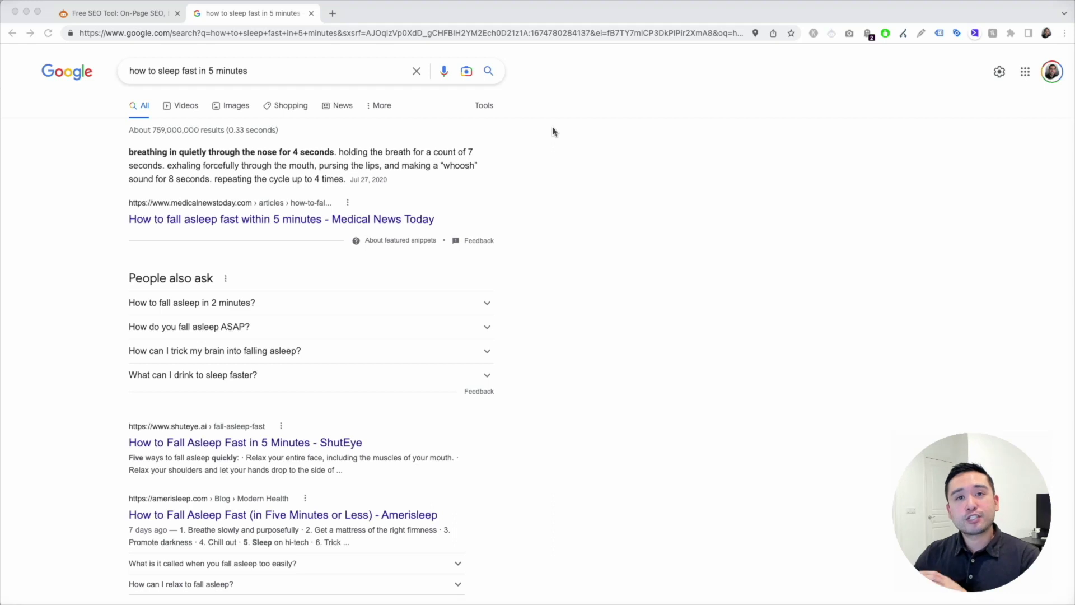
scroll(547, 134, down, 1)
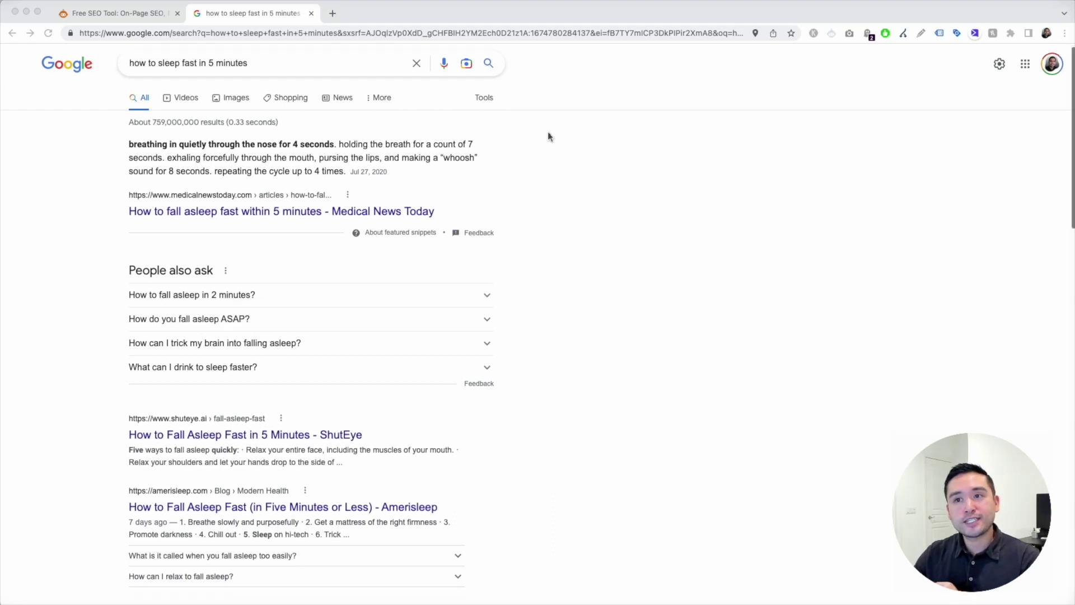
scroll(315, 138, up, 1)
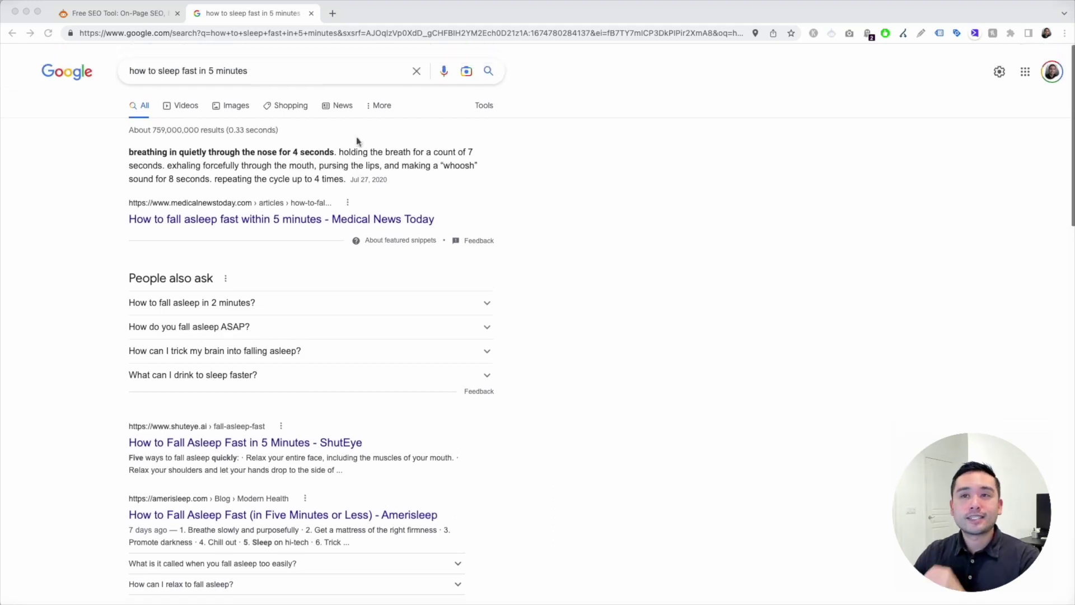
Return to the Google results for 'how to sleep fast in 5 minutes' and open the SEO Minion panel
click(148, 17)
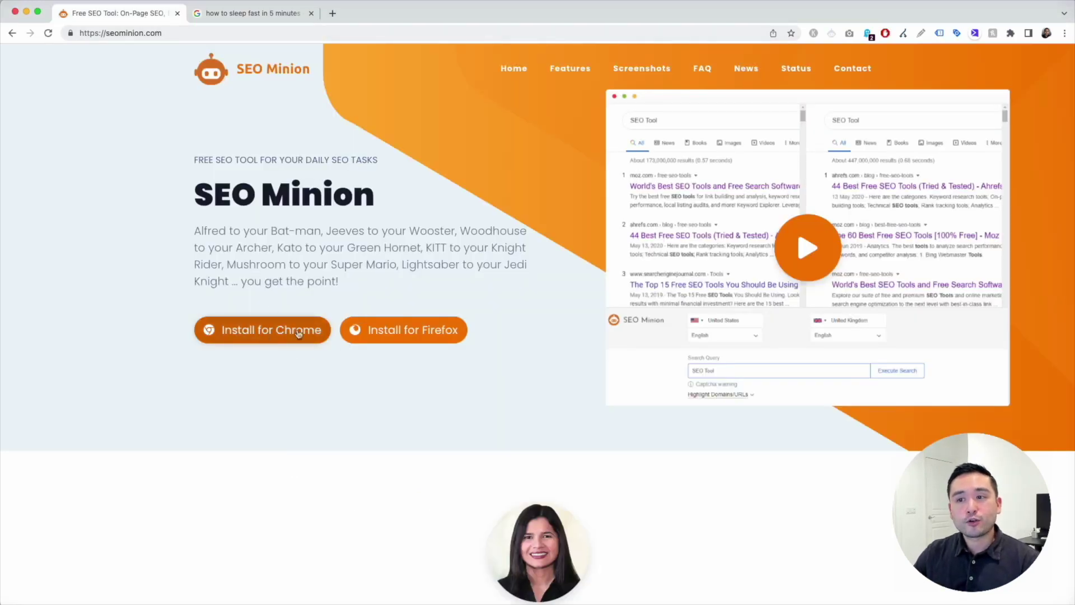
click(249, 15)
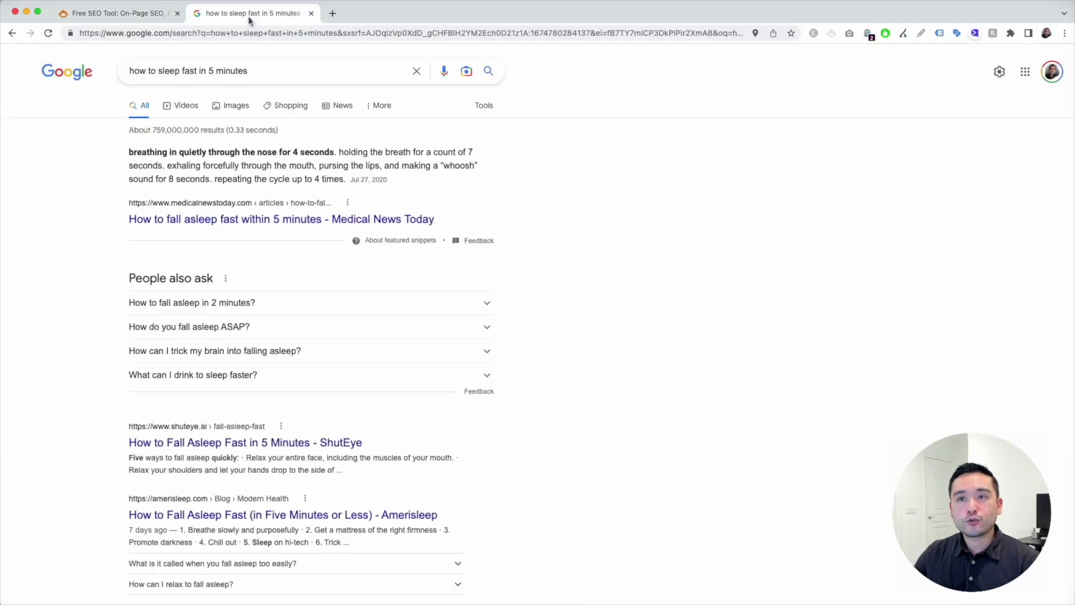
triple_click(283, 67)
click(41, 147)
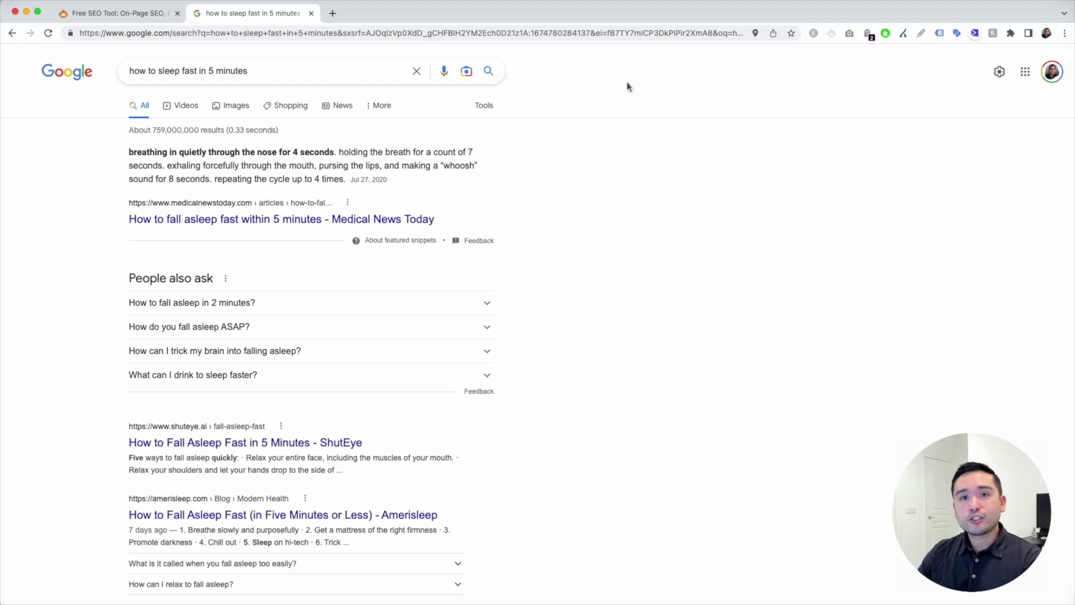
scroll(672, 100, down, 1)
scroll(588, 105, up, 1)
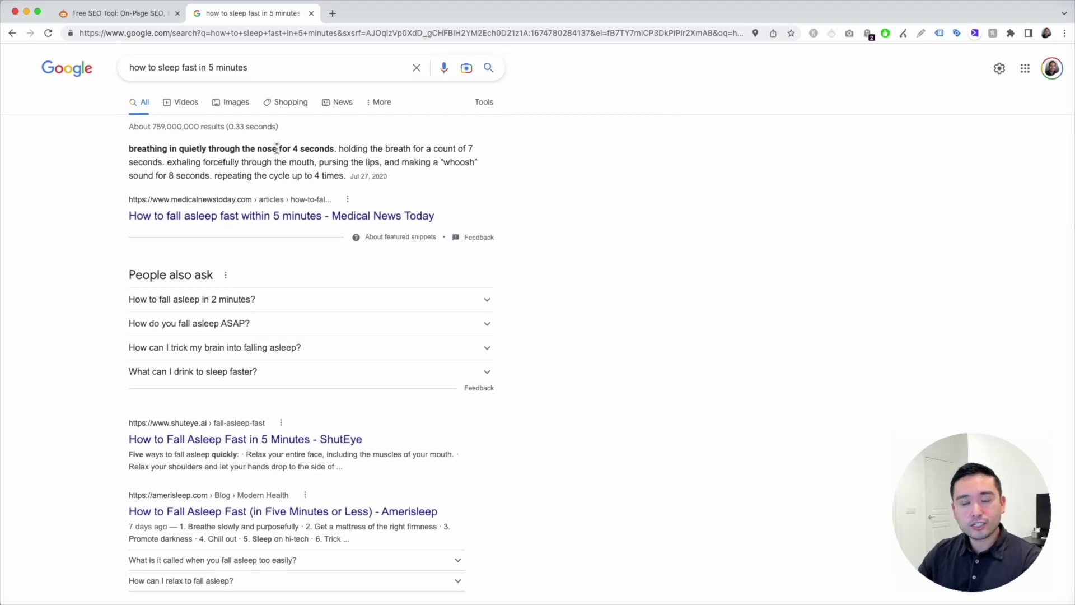
scroll(155, 219, down, 1)
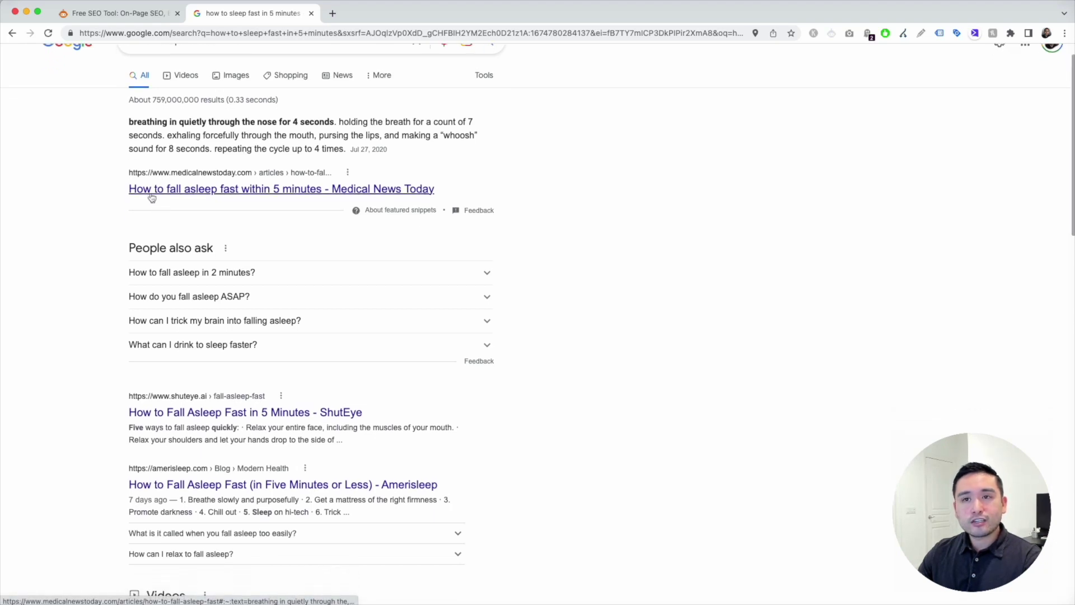
scroll(151, 203, up, 1)
scroll(155, 208, down, 3)
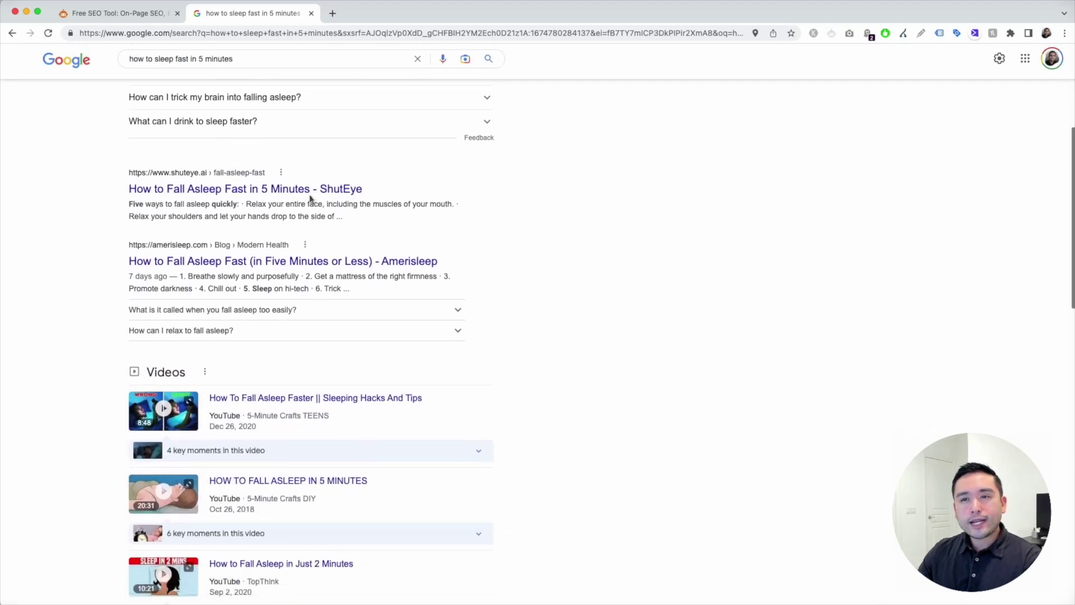
scroll(312, 200, down, 1)
scroll(244, 278, down, 2)
scroll(237, 278, up, 2)
scroll(237, 279, up, 1)
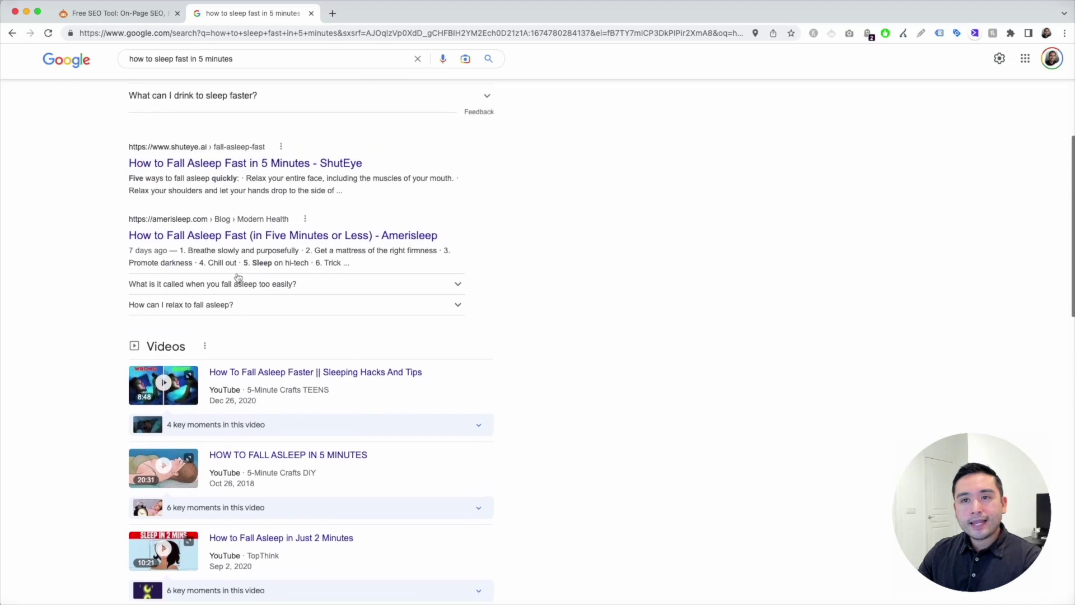
scroll(238, 278, up, 1)
scroll(237, 278, up, 1)
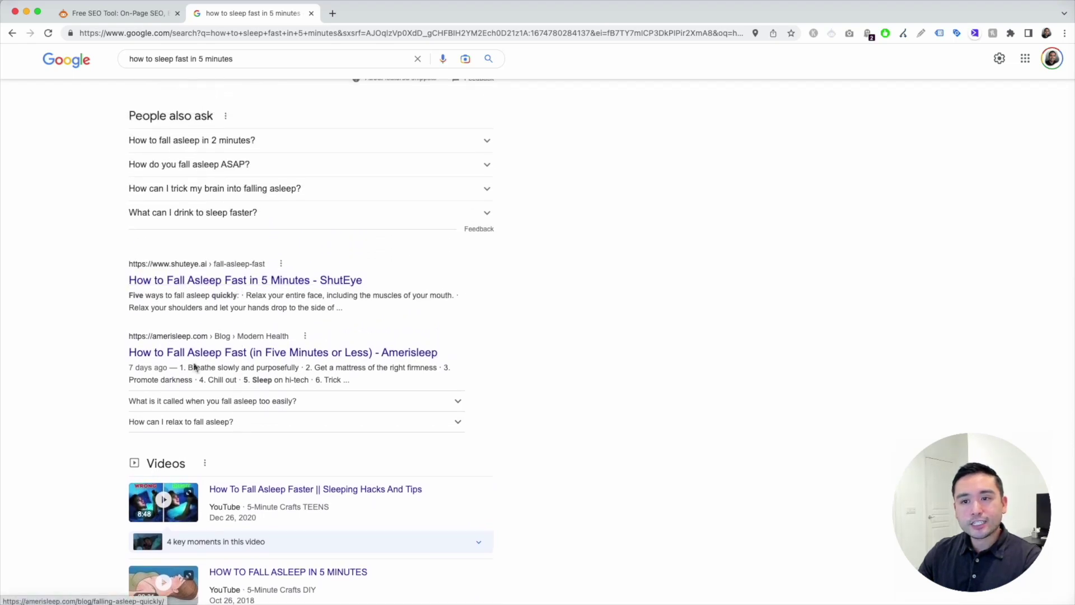
scroll(252, 252, up, 2)
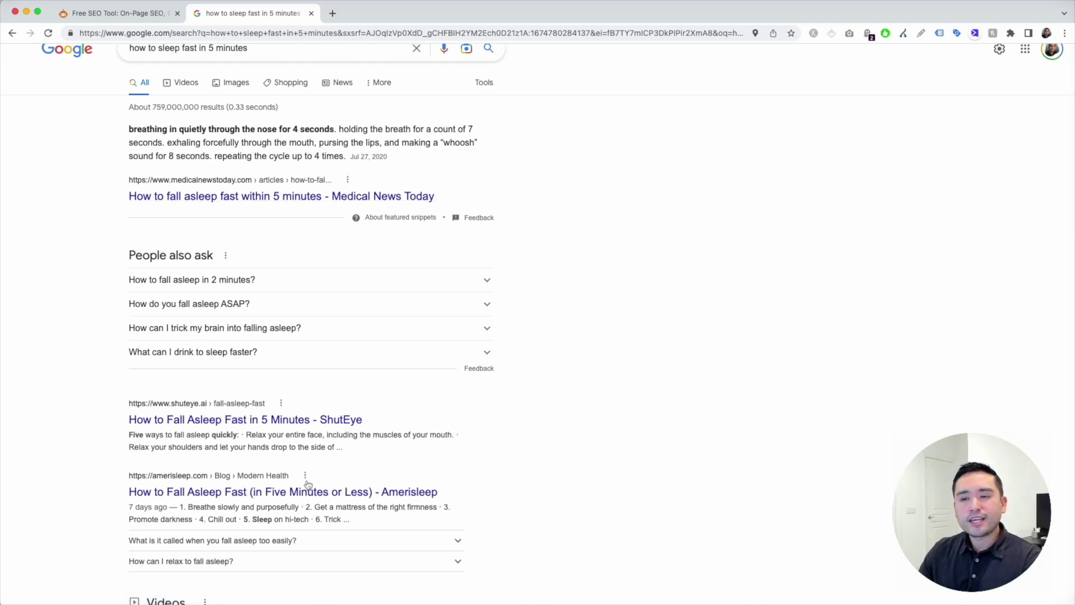
scroll(618, 223, up, 1)
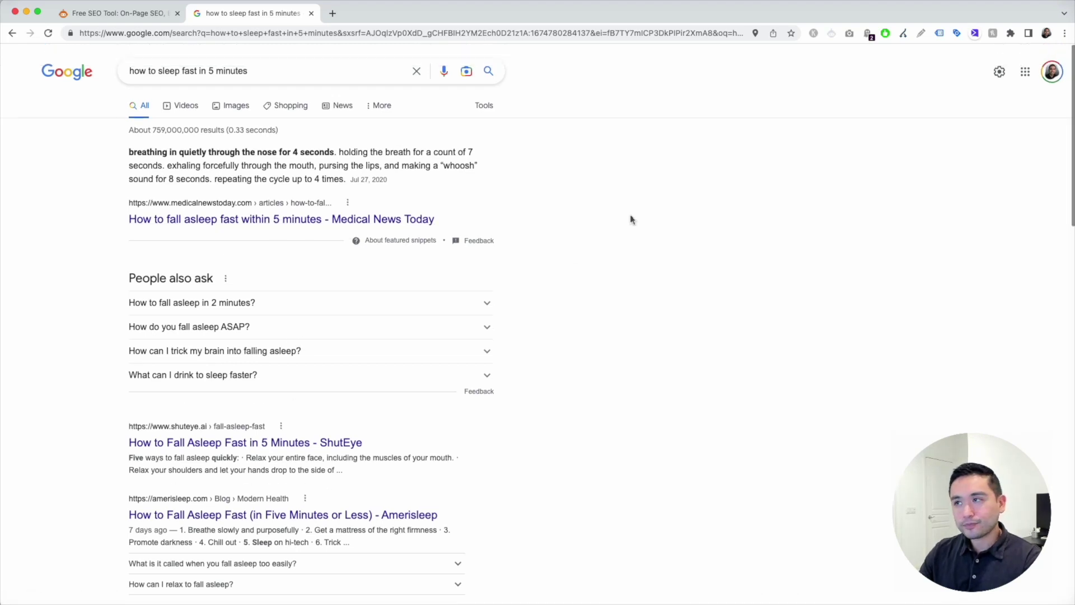
click(831, 33)
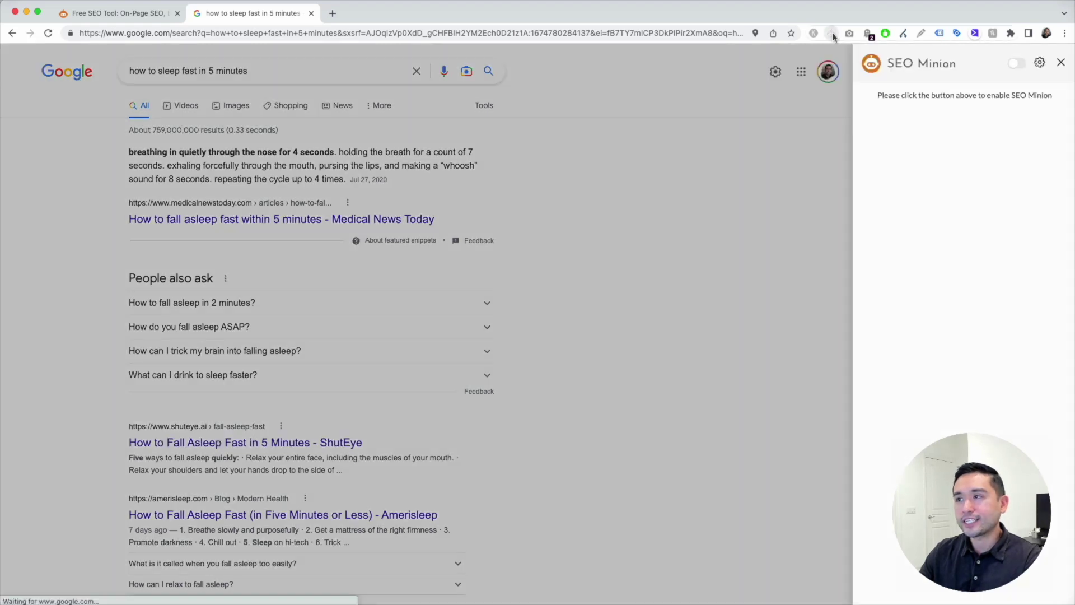
Enable SEO Minion on this page and launch its SERP Preview tool
click(1017, 65)
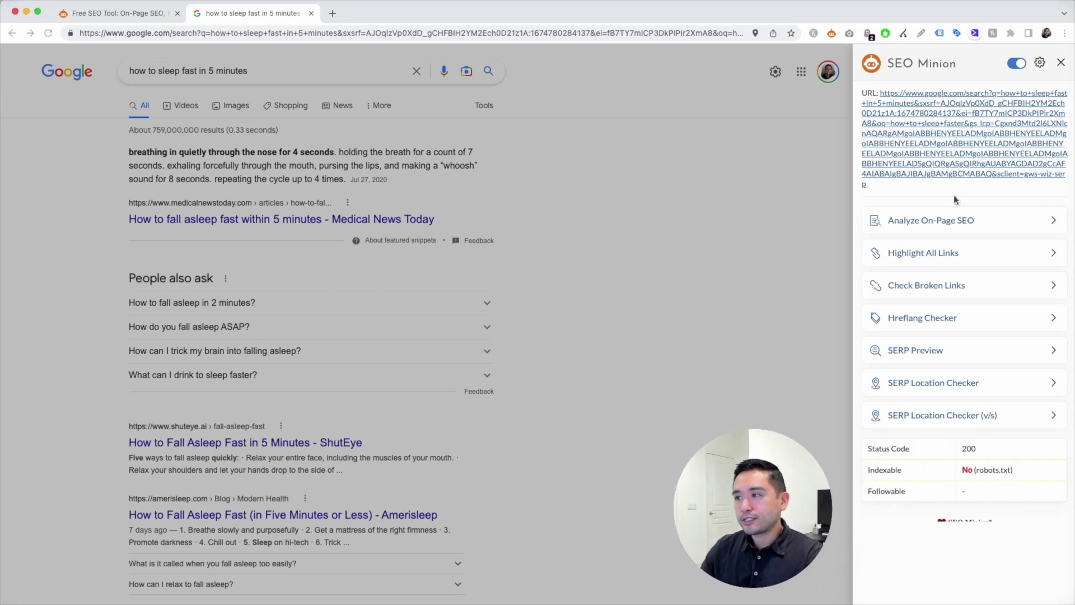
click(917, 352)
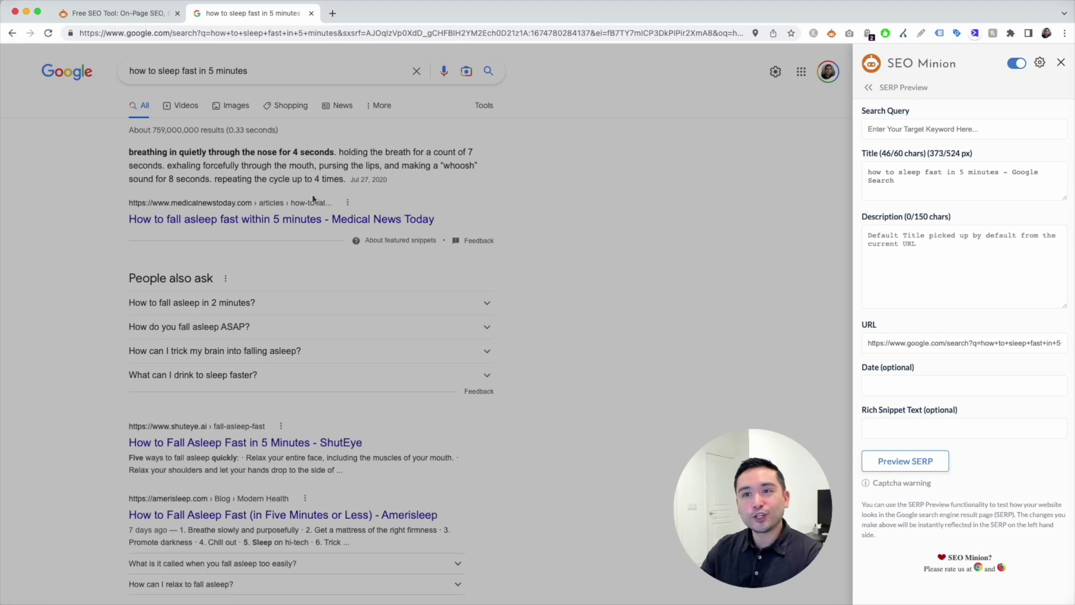
scroll(261, 453, down, 3)
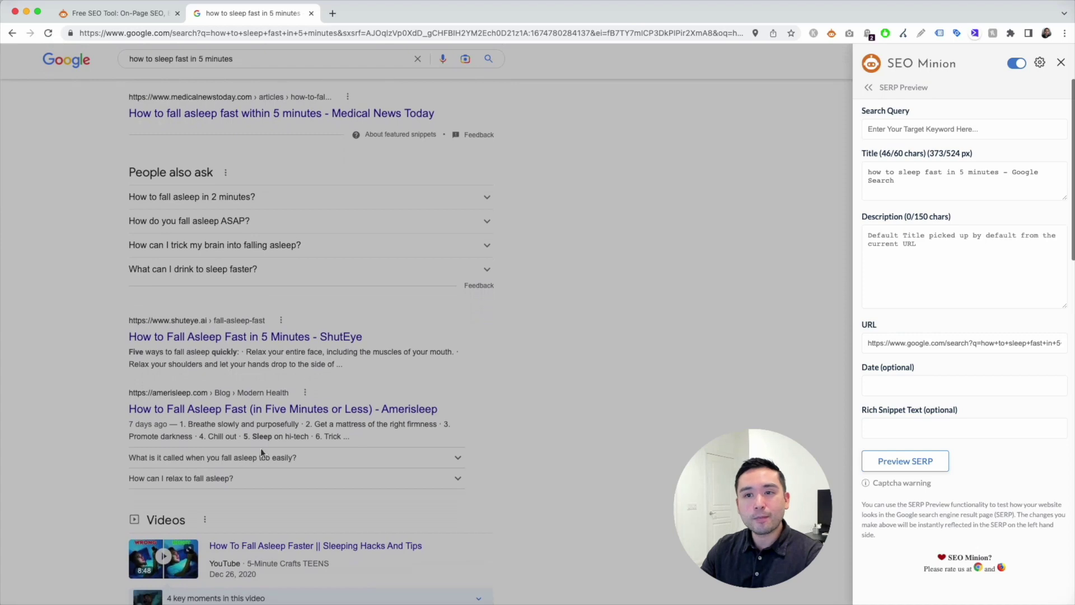
scroll(261, 453, up, 3)
Generate a preview listing for the query 'how to sleep fast in 5 minutes', noting the 60-character title limit
click(899, 130)
text(how to sleep fast in 5 minutes)
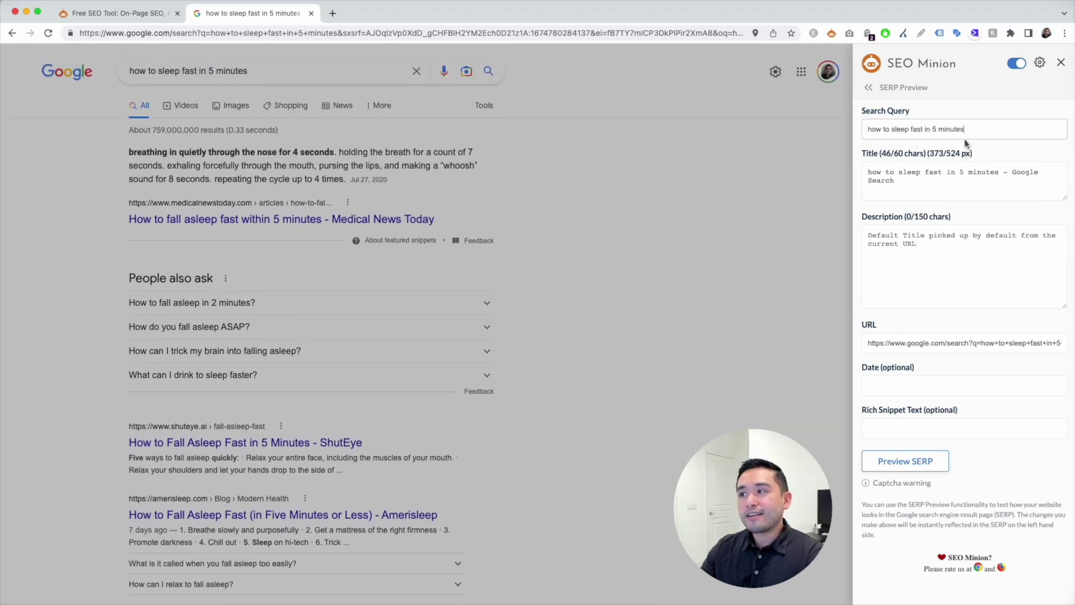
key(Return)
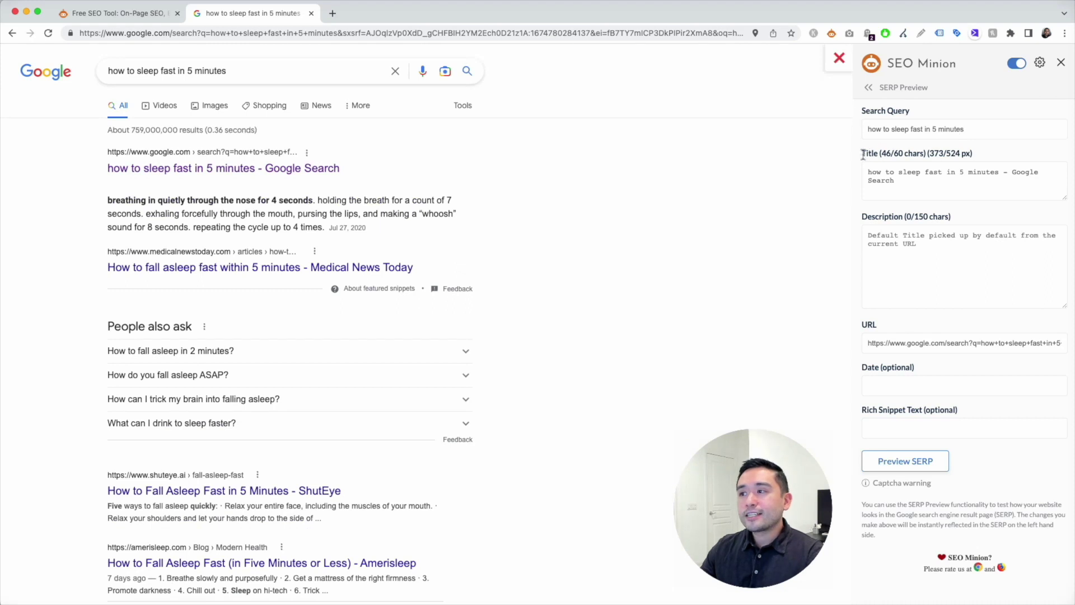
drag(863, 154, 986, 155)
click(986, 155)
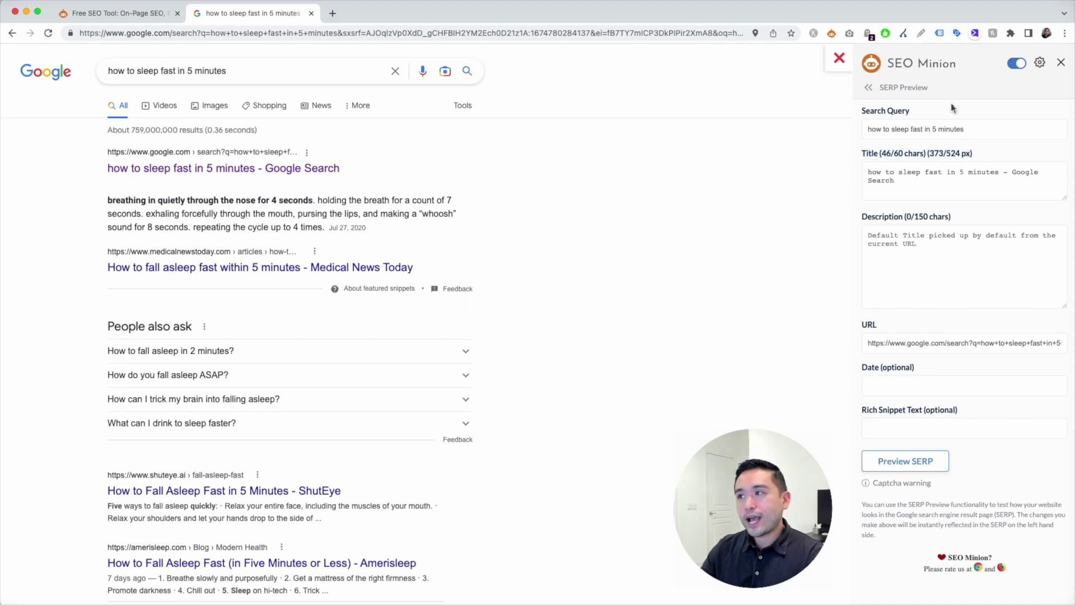
drag(895, 154, 920, 155)
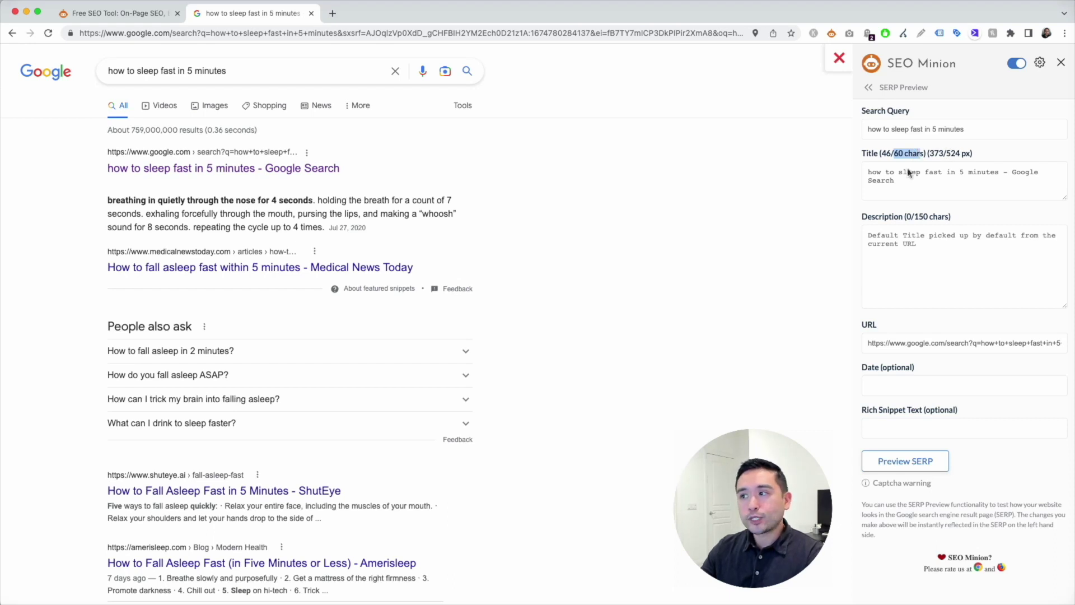
Replace the preview title with the pasted query in title case
drag(906, 183, 869, 169)
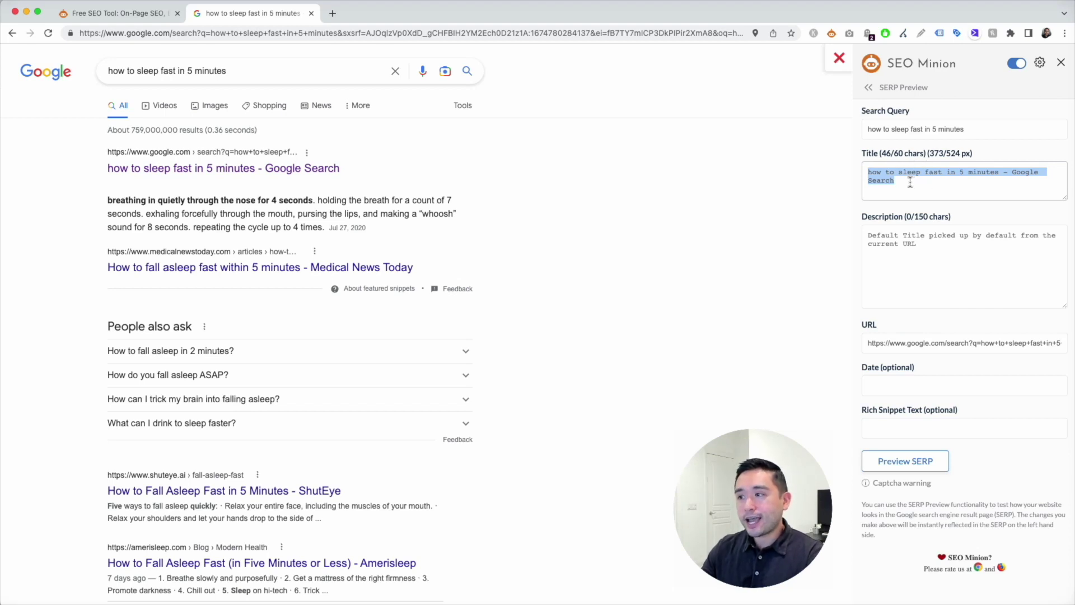
text(how to sleep fast in 5 minutes)
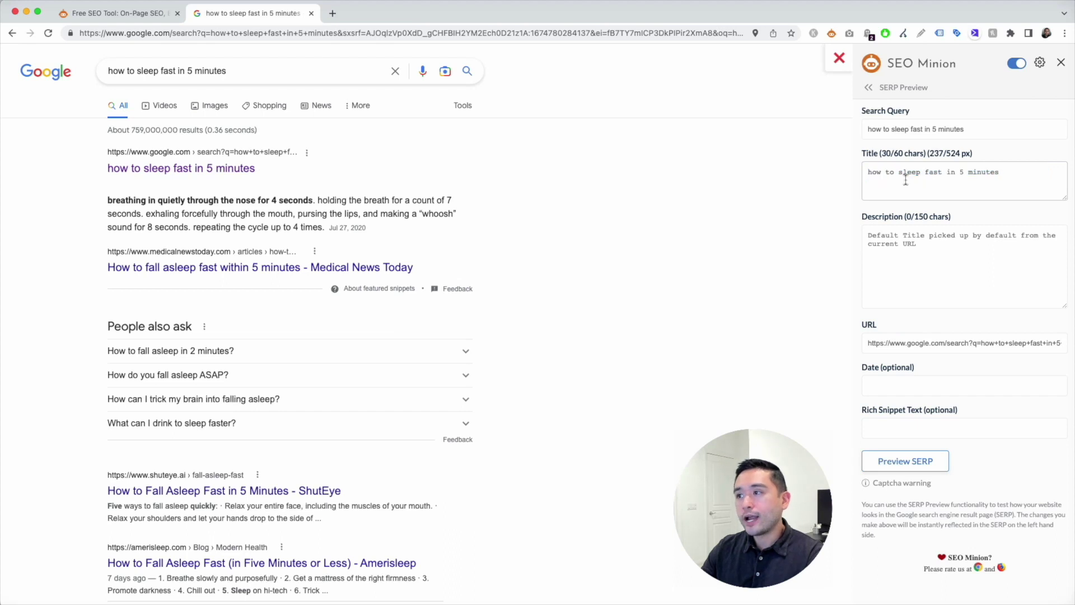
key(super+a)
text(How To Sleep Fast In 5 Minutes)
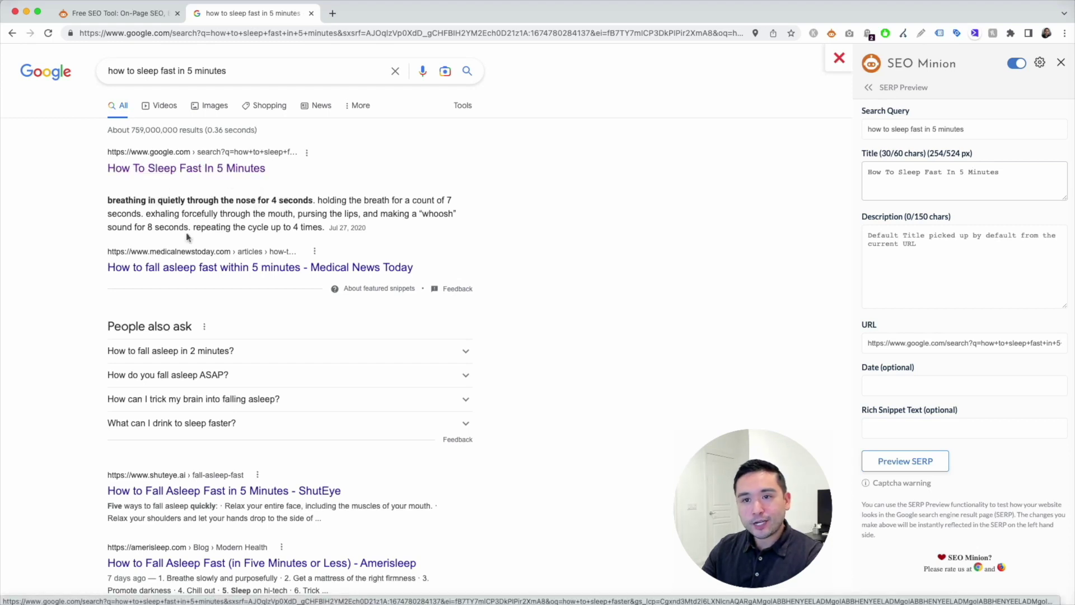
scroll(189, 238, down, 1)
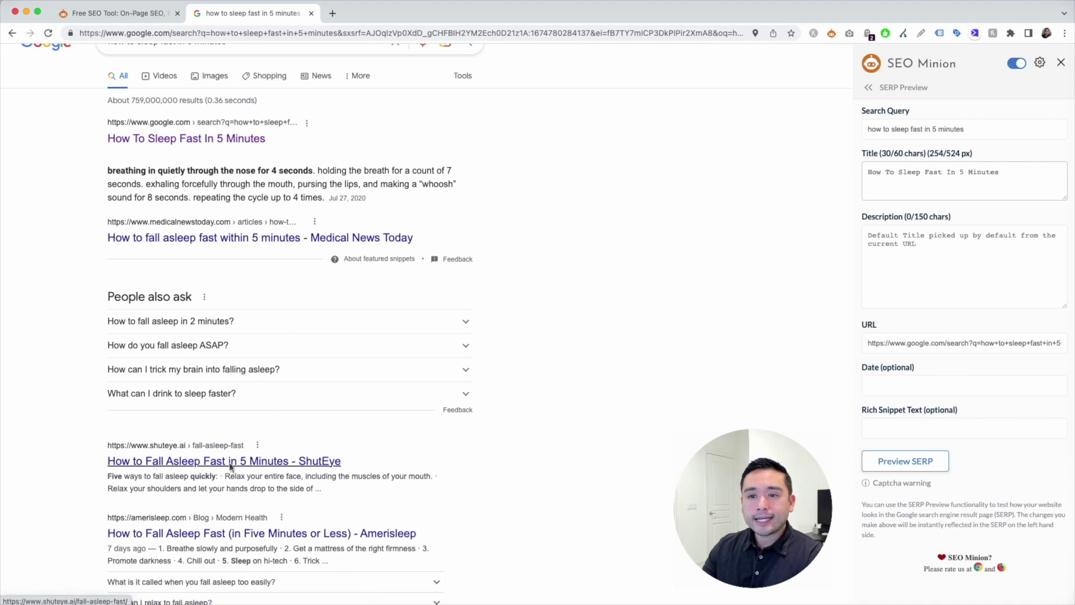
scroll(173, 461, down, 1)
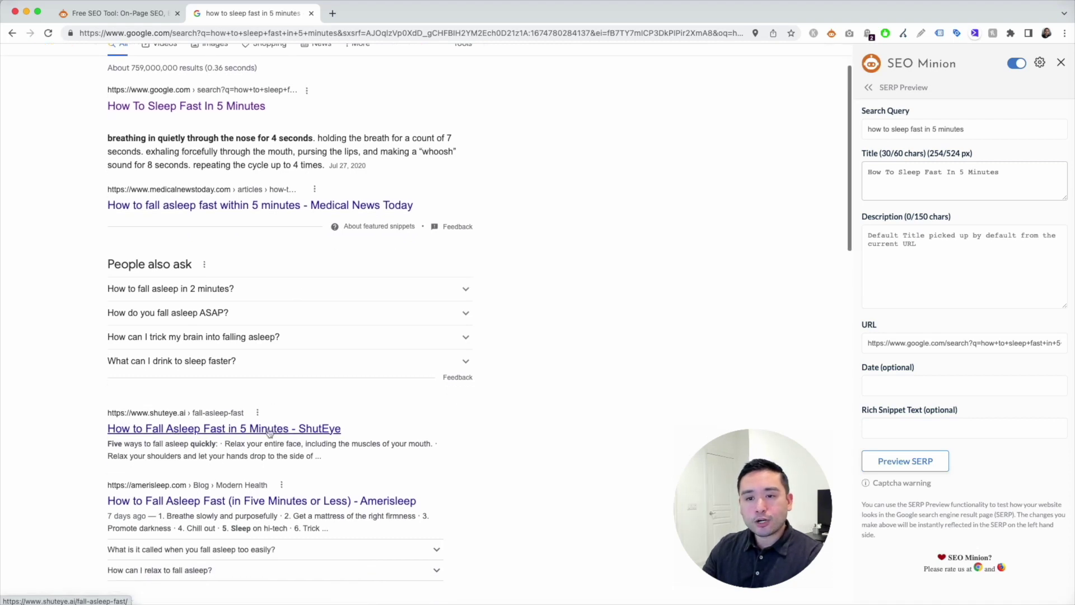
scroll(174, 496, up, 2)
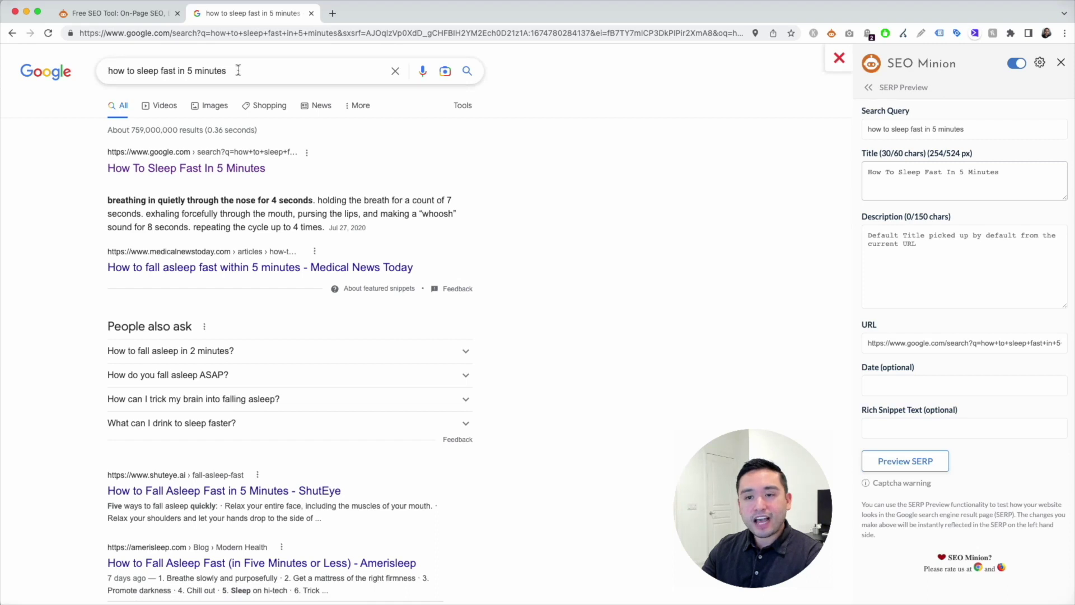
scroll(240, 74, down, 2)
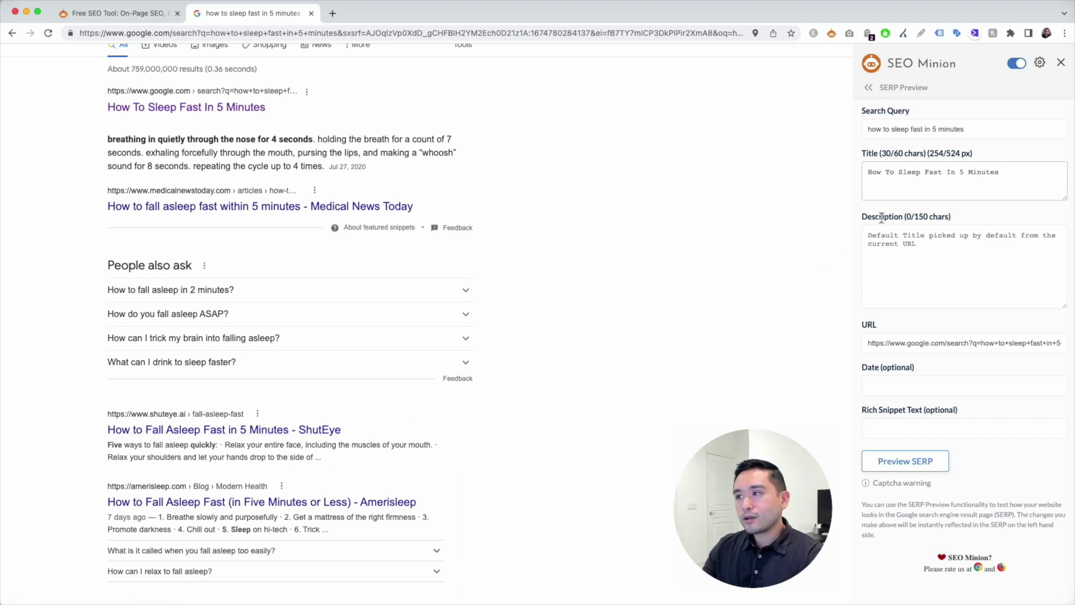
Reword the title toward 'How To Fall Asleep Fast In UNDER 5 Minutes (Tips & Tricks)'
click(903, 172)
key(BackSpace)
text(Fall As)
scroll(236, 350, down, 1)
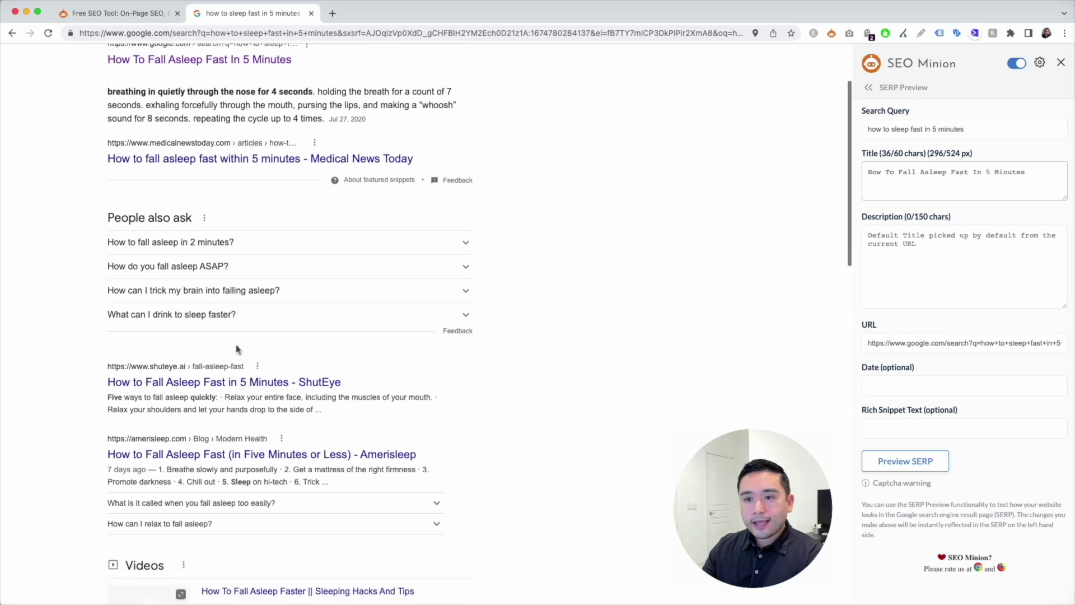
scroll(237, 350, down, 2)
scroll(243, 370, down, 1)
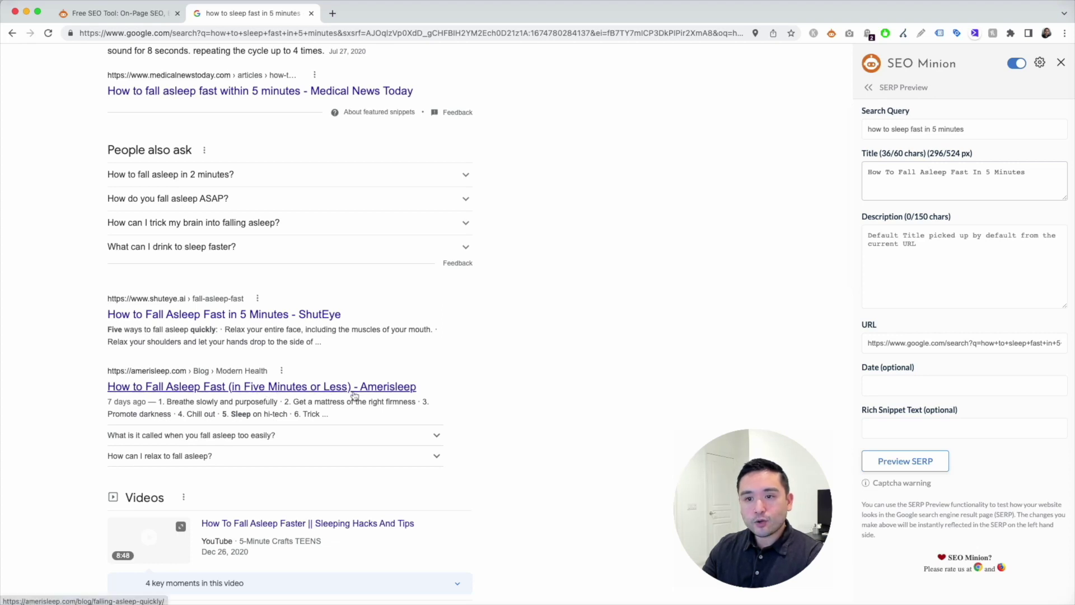
scroll(334, 398, up, 1)
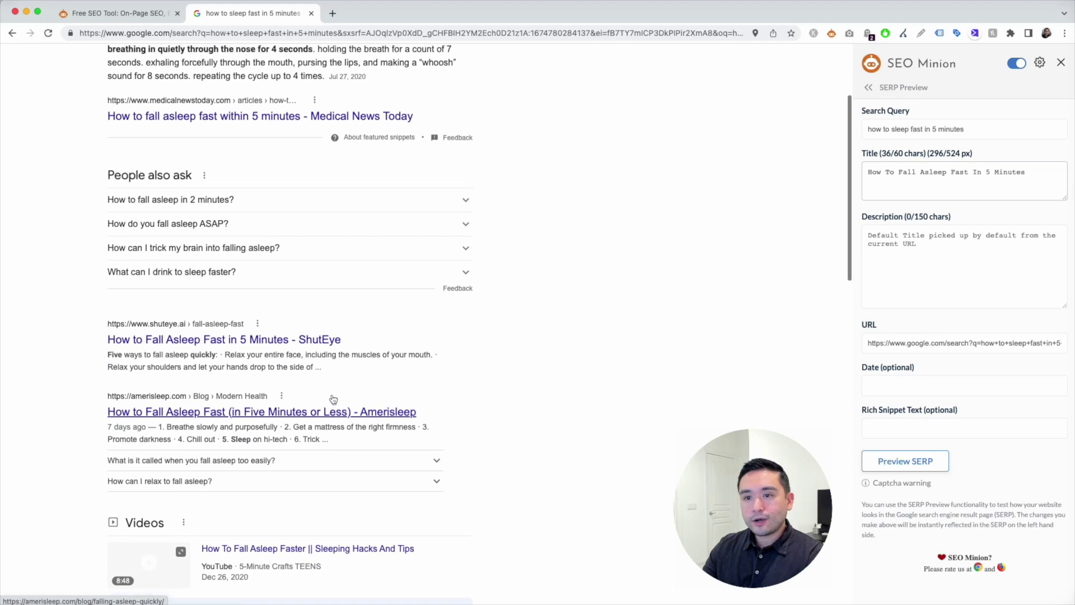
scroll(331, 398, up, 1)
click(1027, 181)
text((Tips & Tricks))
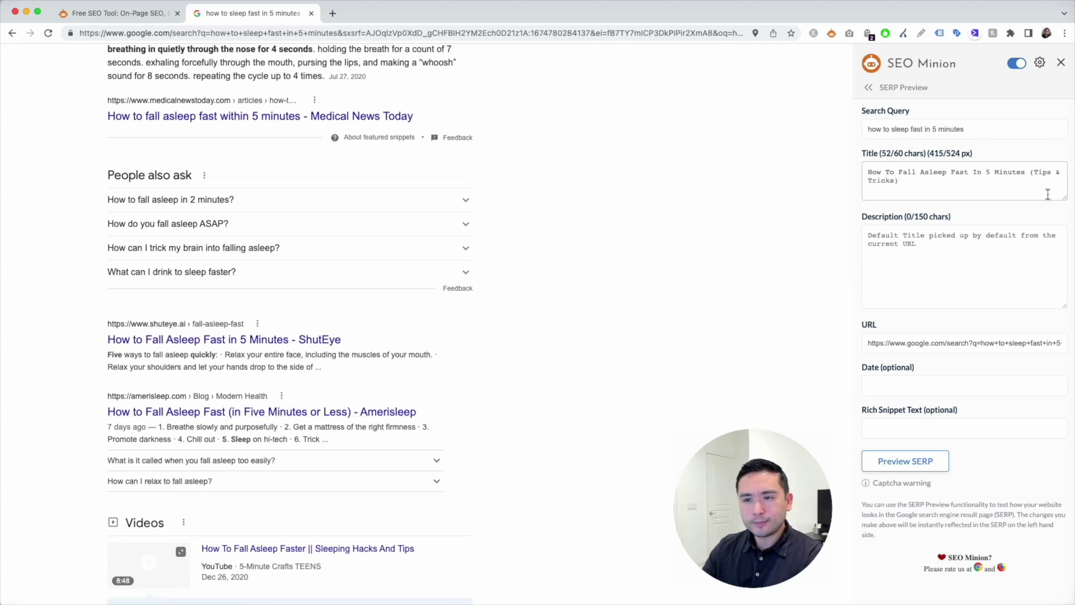
scroll(514, 278, up, 3)
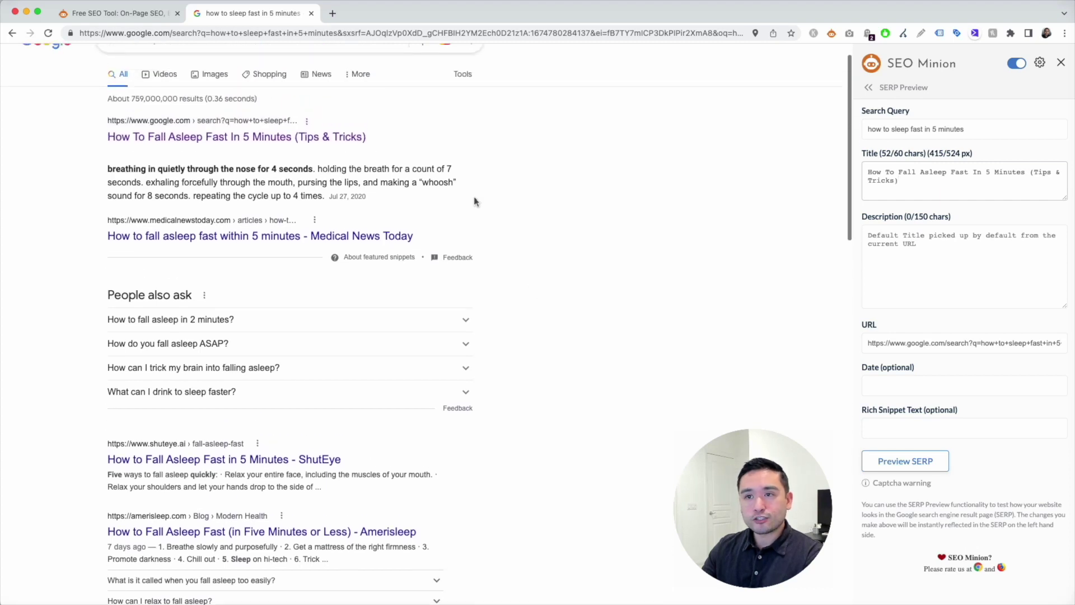
scroll(376, 144, up, 1)
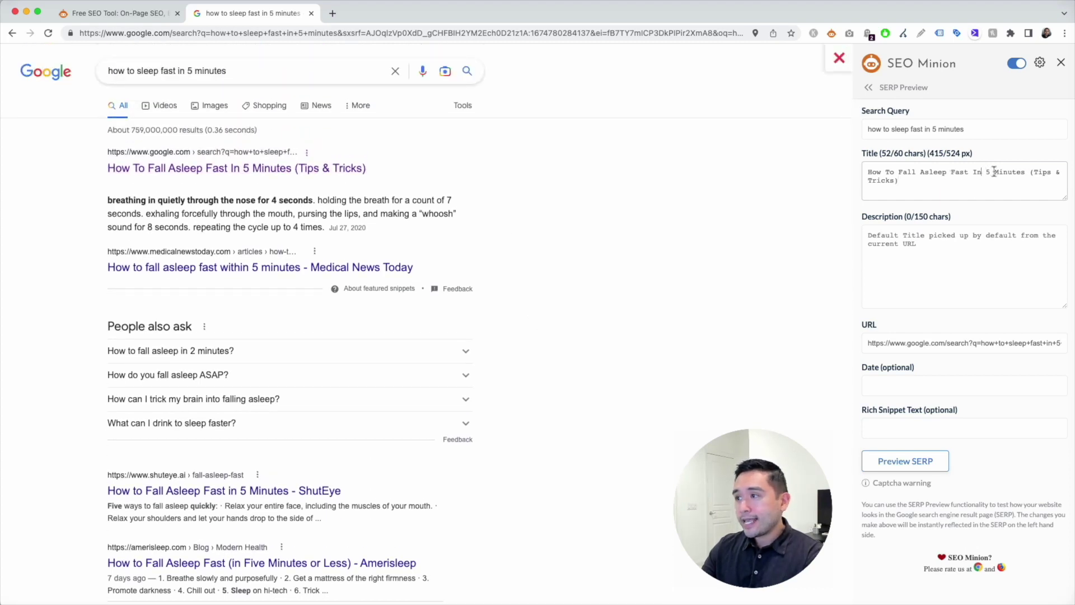
text(U )
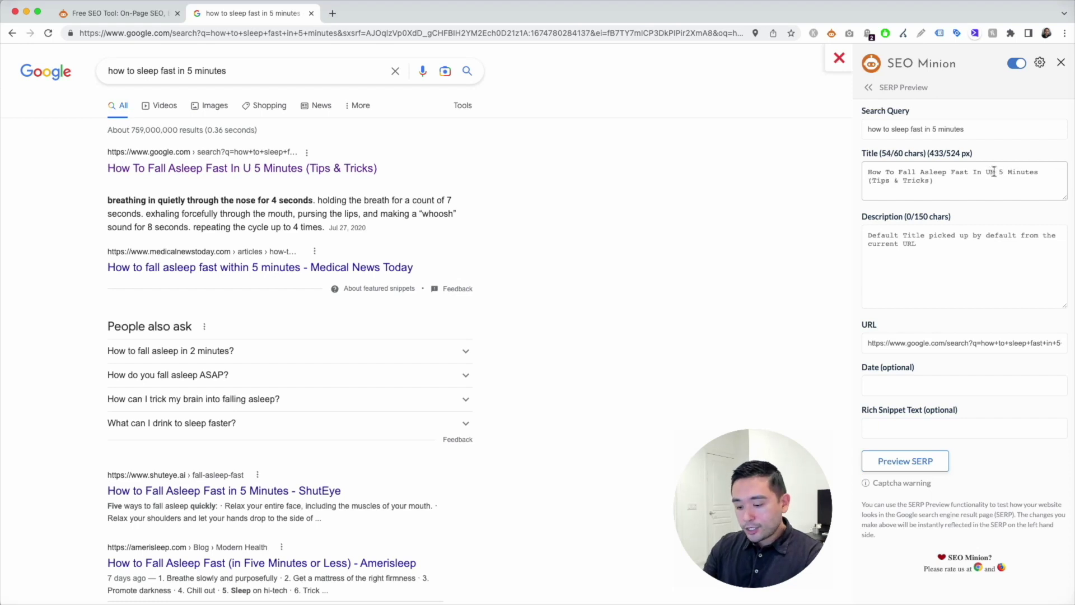
text(NDER)
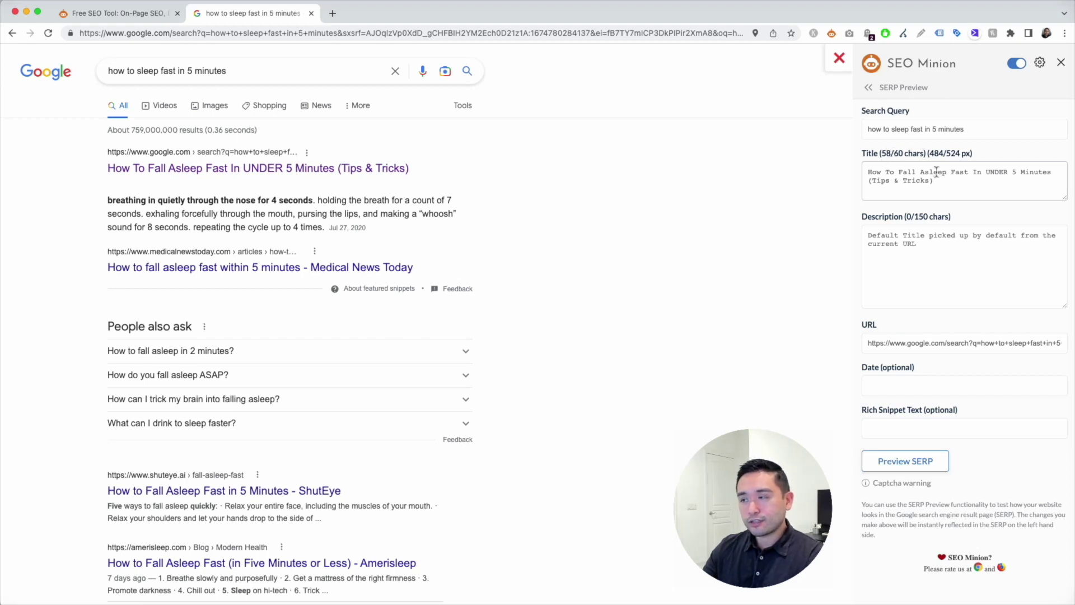
text(B)
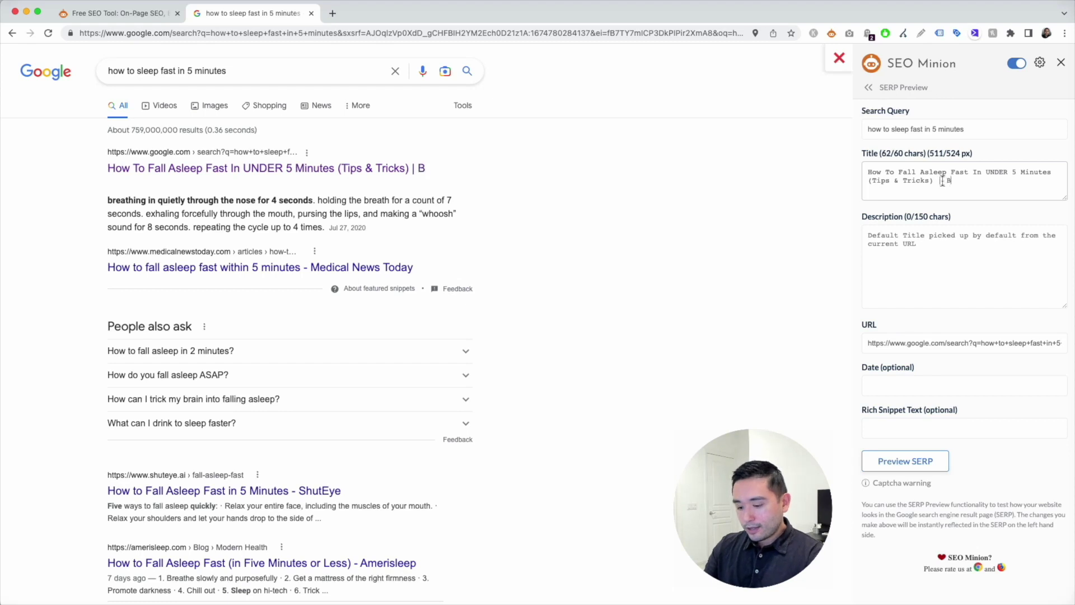
text(rand Name)
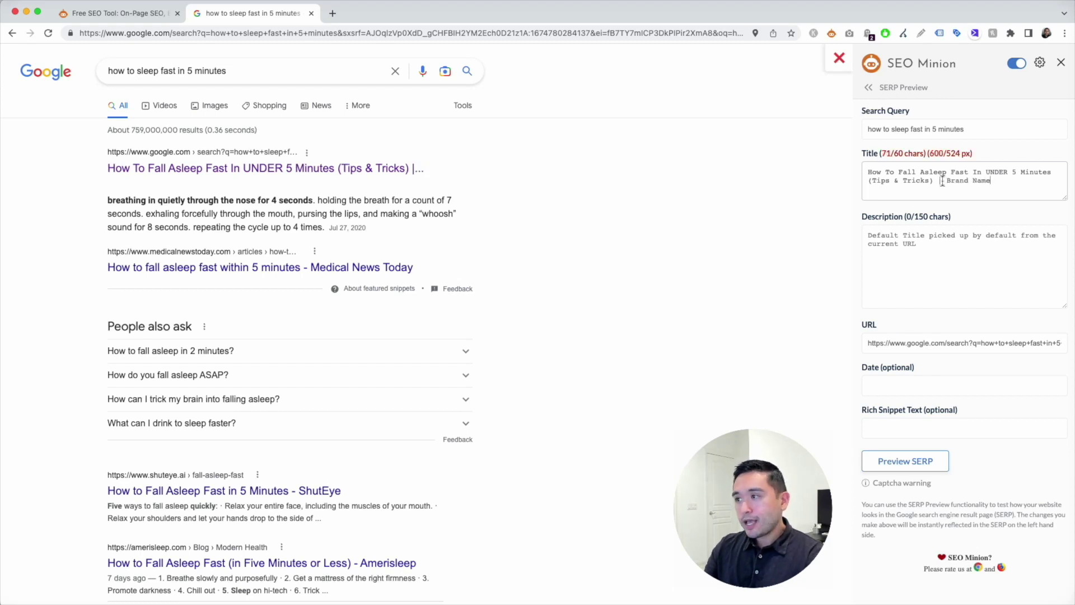
Delete the ' | Brand Name' suffix, leaving a 58-character title
drag(996, 197, 932, 180)
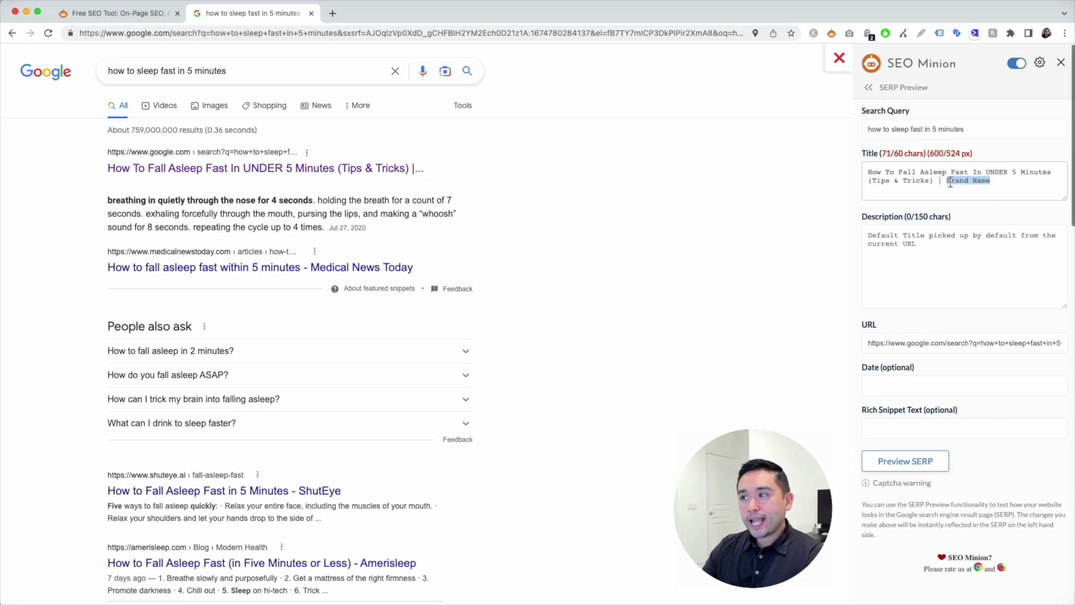
key(Right)
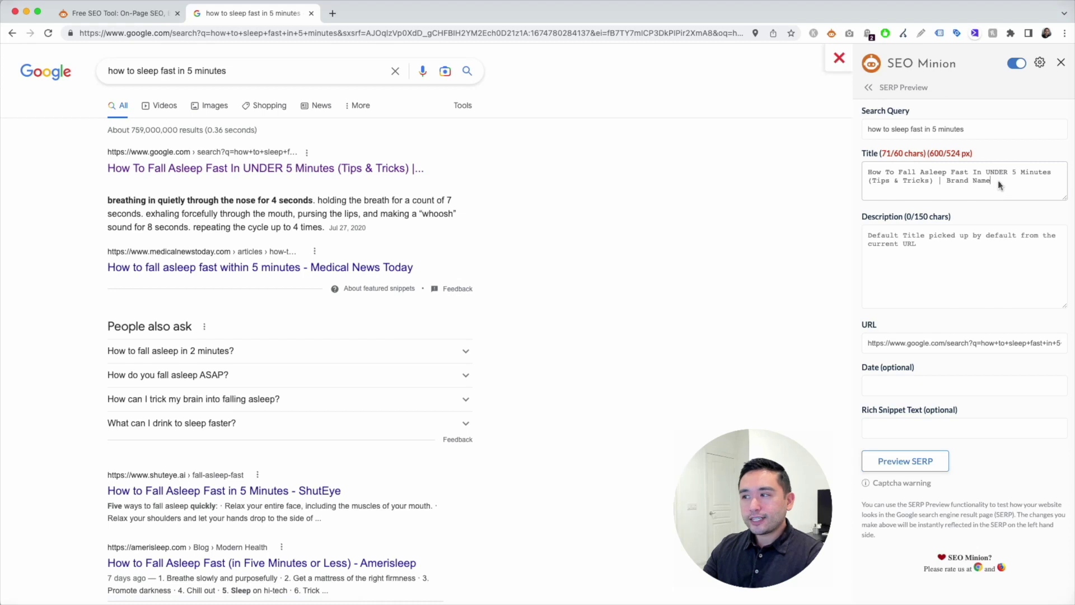
drag(998, 180, 933, 183)
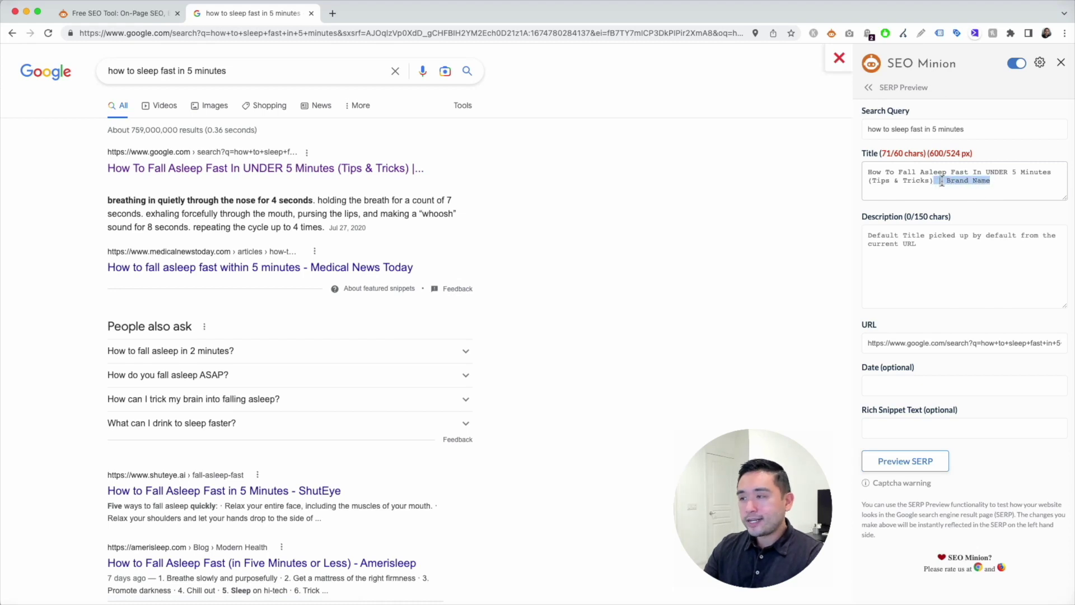
key(BackSpace)
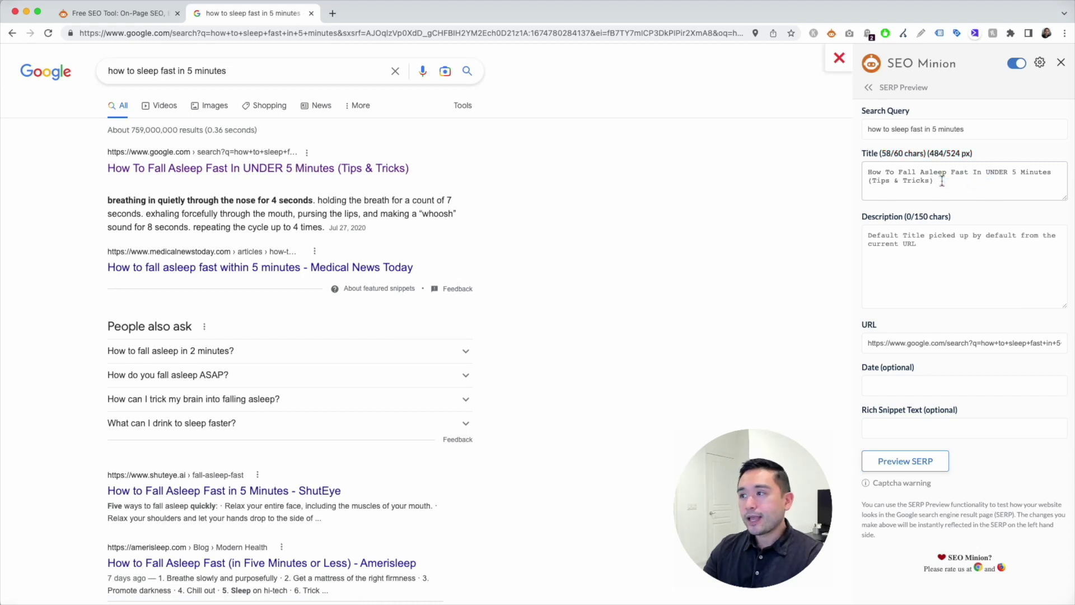
scroll(903, 240, down, 1)
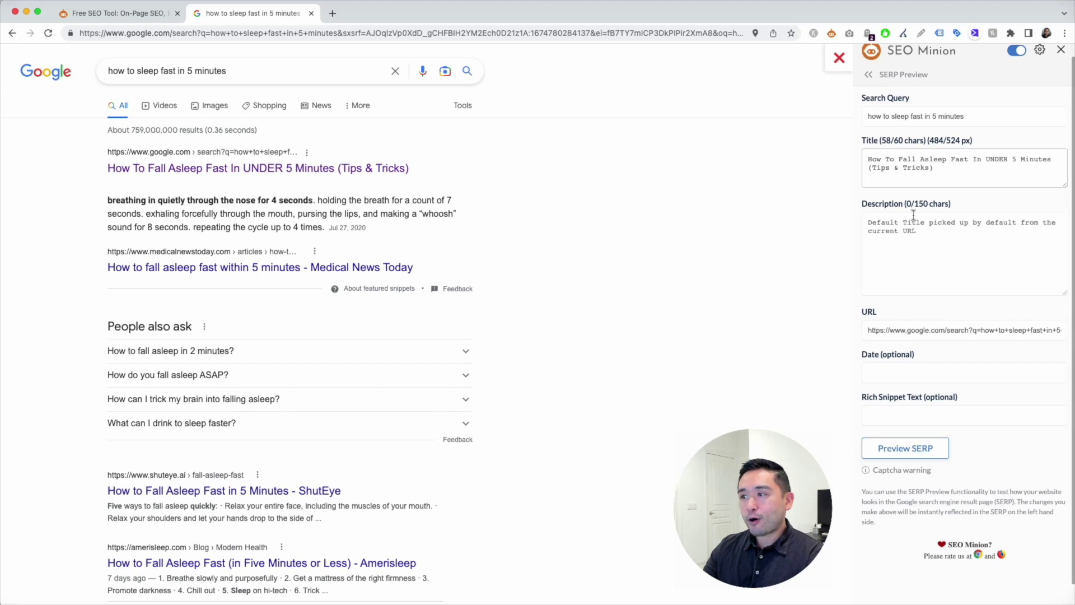
Write a 124-character description ending 'Click to learn more!', correcting 'trick' to 'tricks'
click(926, 232)
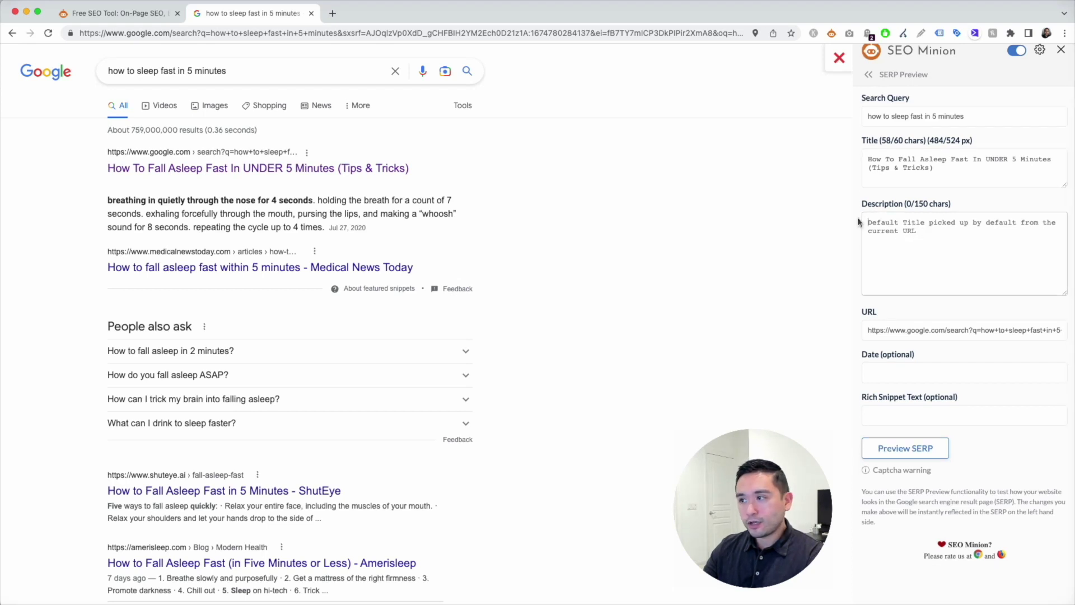
text(how to sleep fast in 5 minutes)
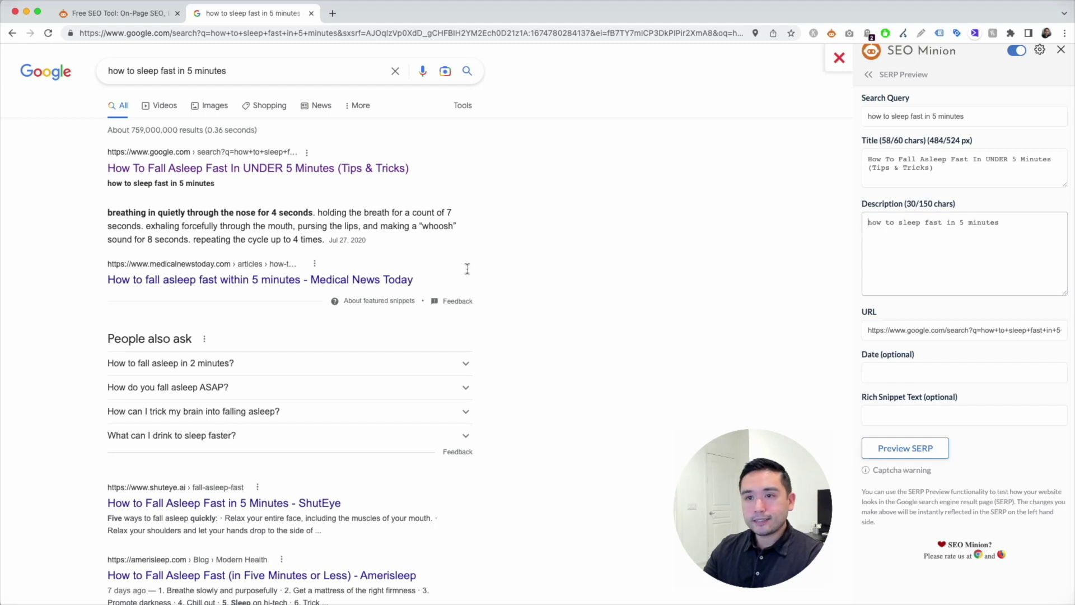
scroll(412, 277, down, 1)
scroll(431, 387, down, 1)
scroll(253, 454, up, 1)
scroll(212, 472, up, 1)
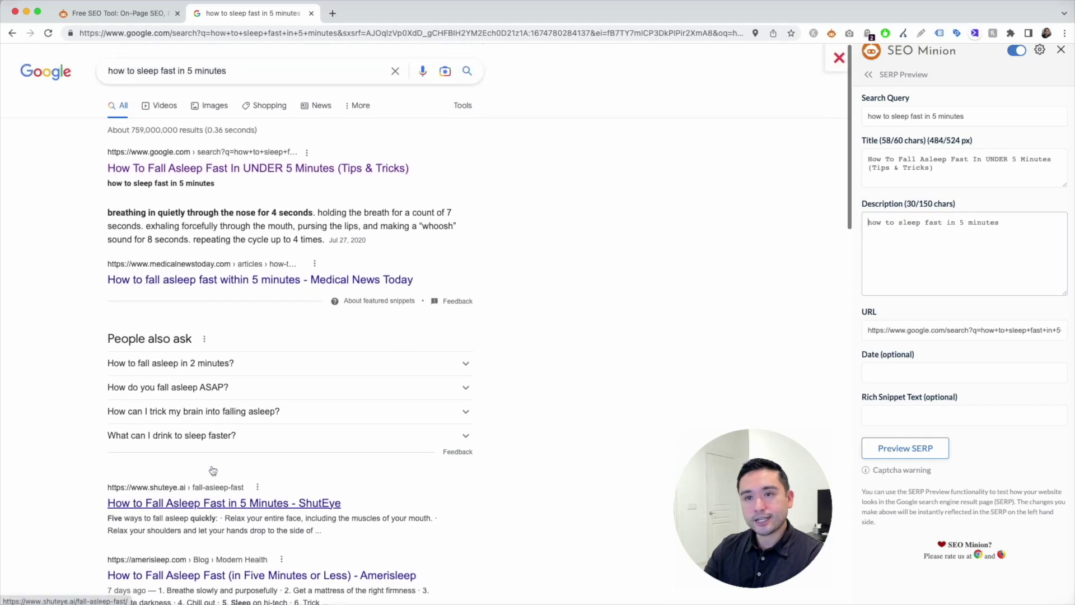
text(Want to know)
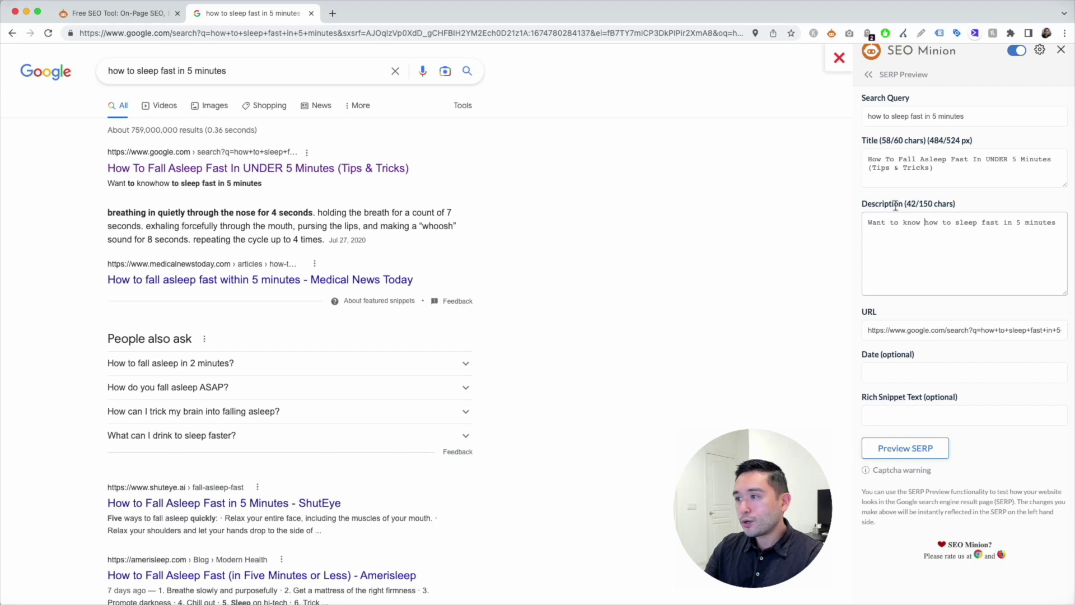
text( how to sleep fast in 5 minutes)
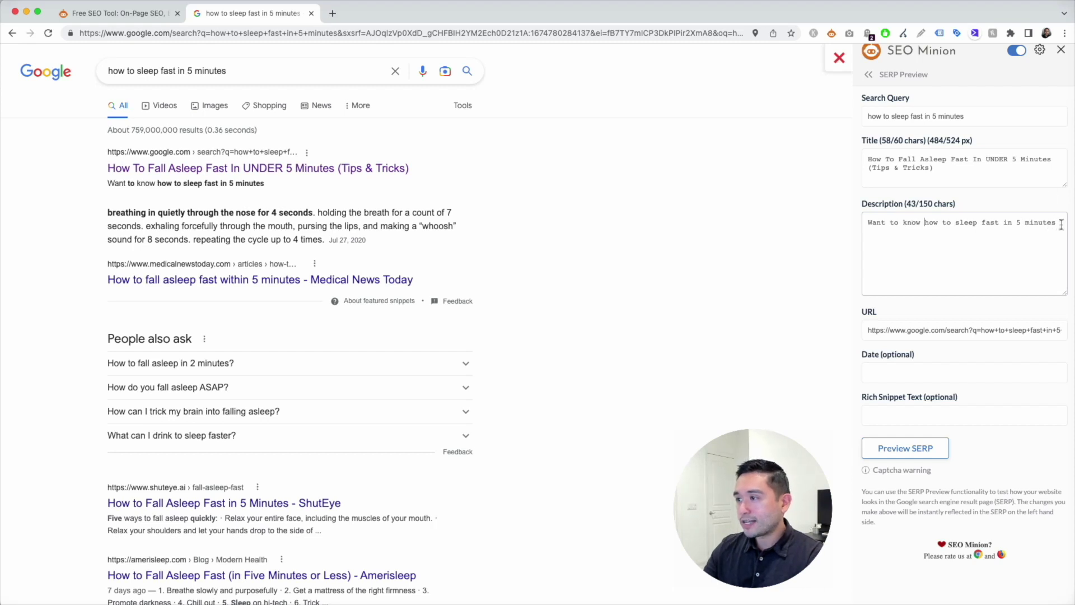
text(? We )
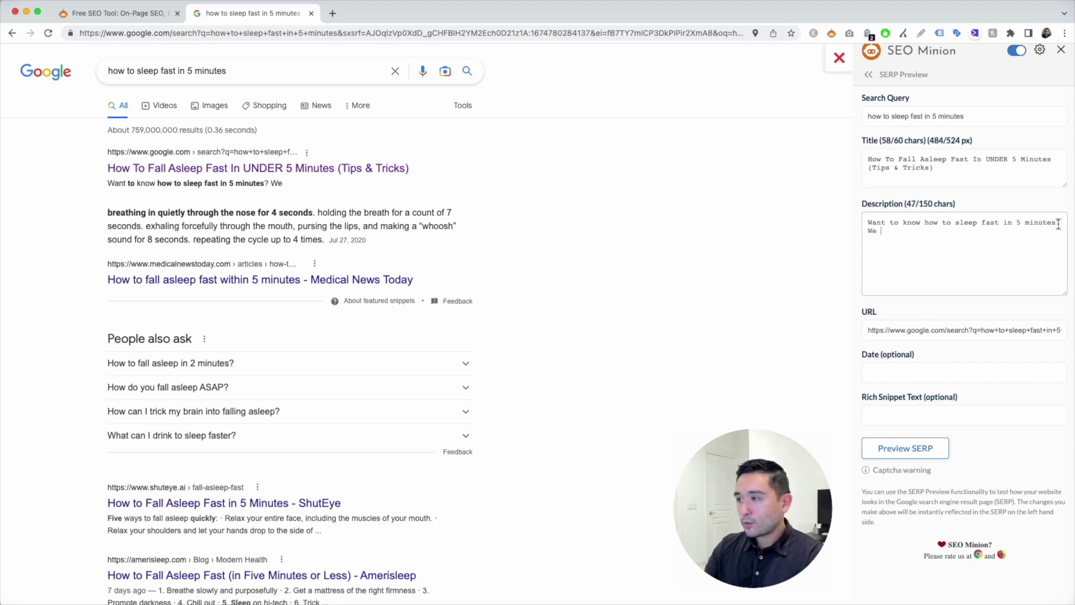
text(have come up with the best tips and trick you can try.)
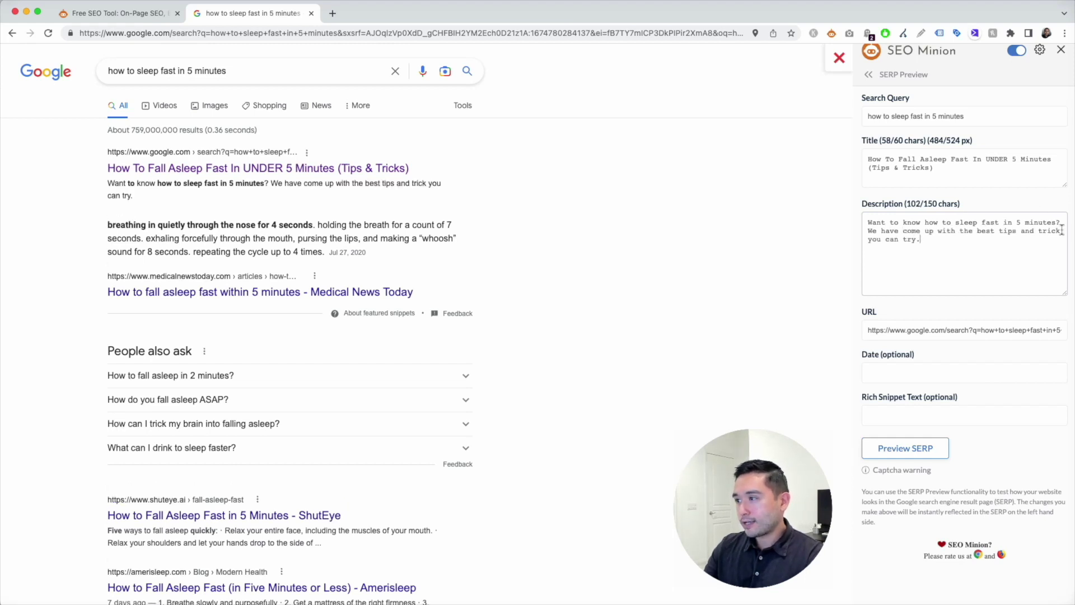
click(1062, 231)
text(s)
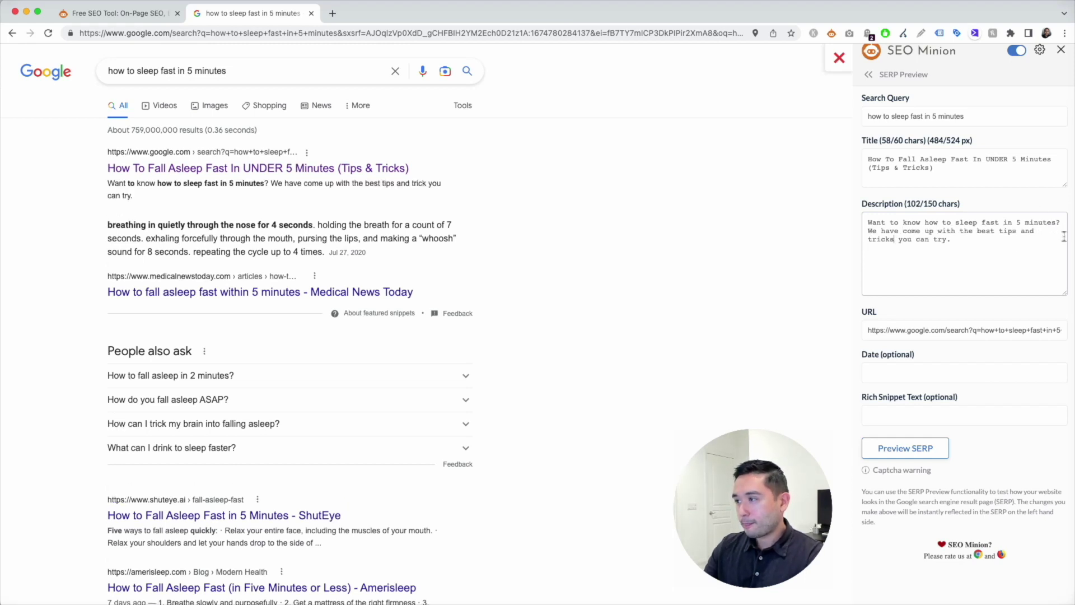
text(Clic)
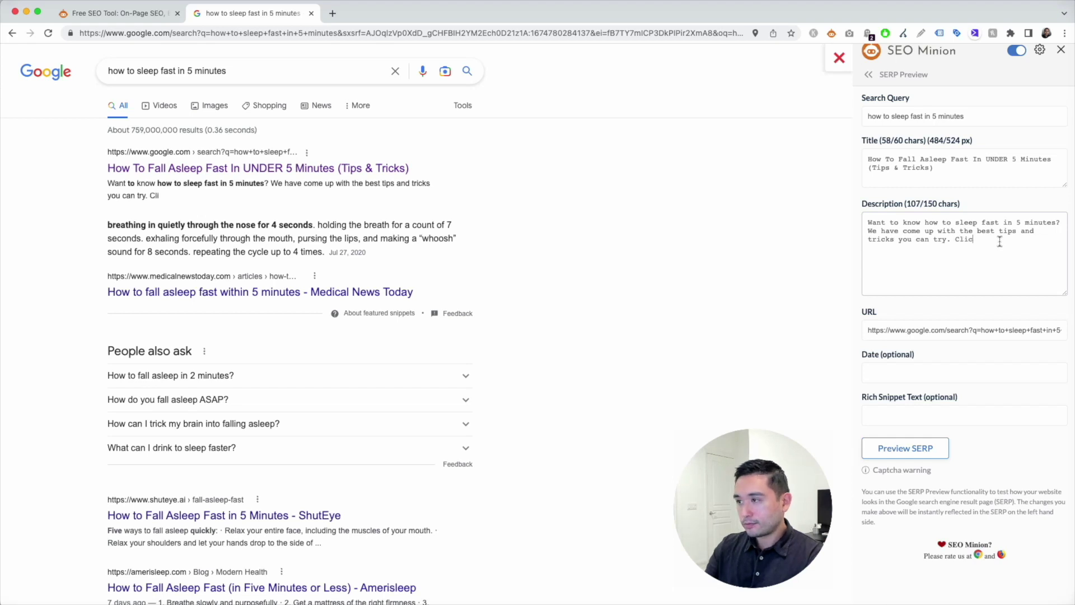
text(k to learn more!)
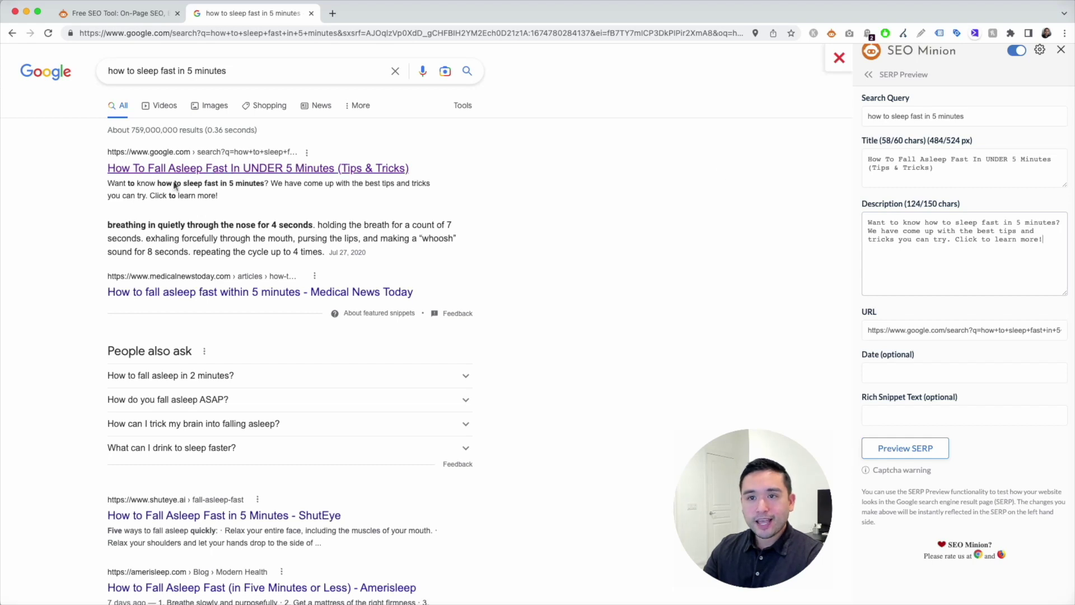
mouse_move(107, 183)
mouse_down()
mouse_move(209, 185)
mouse_move(238, 201)
mouse_up()
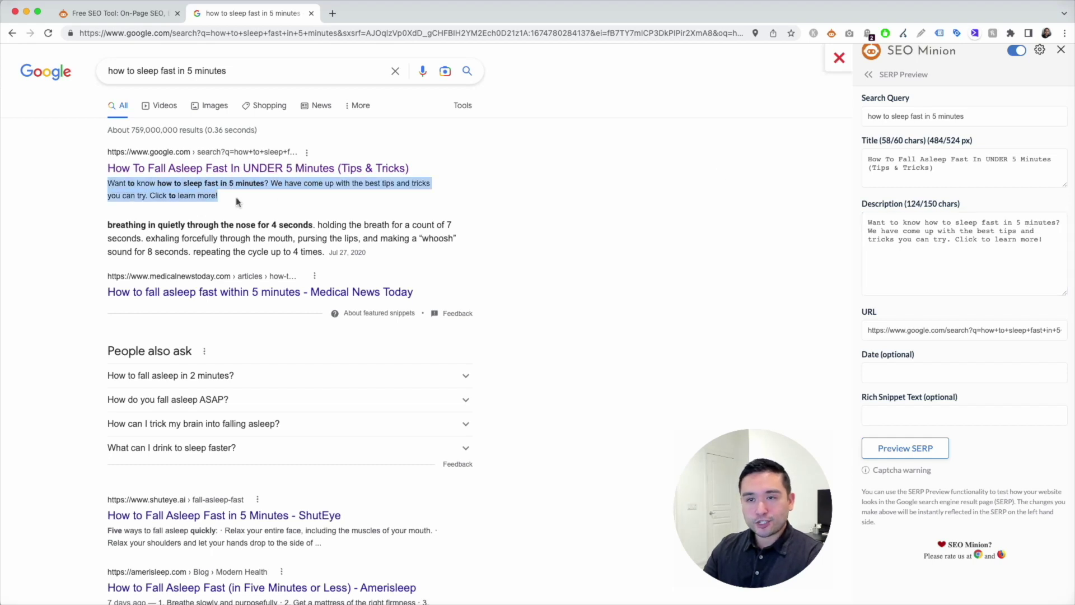
click(238, 202)
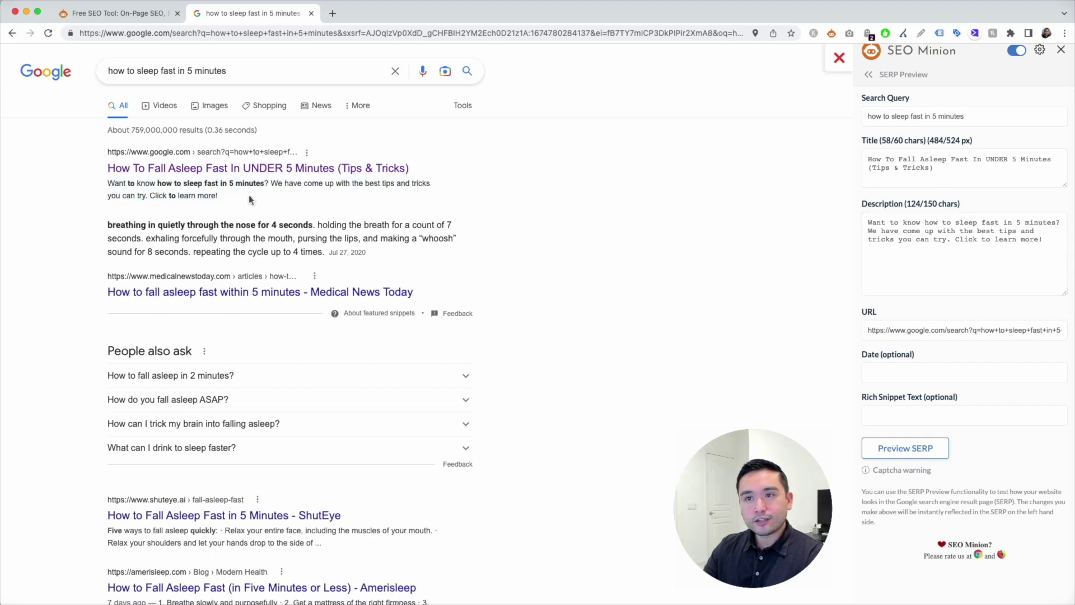
click(889, 331)
drag(907, 331, 1050, 331)
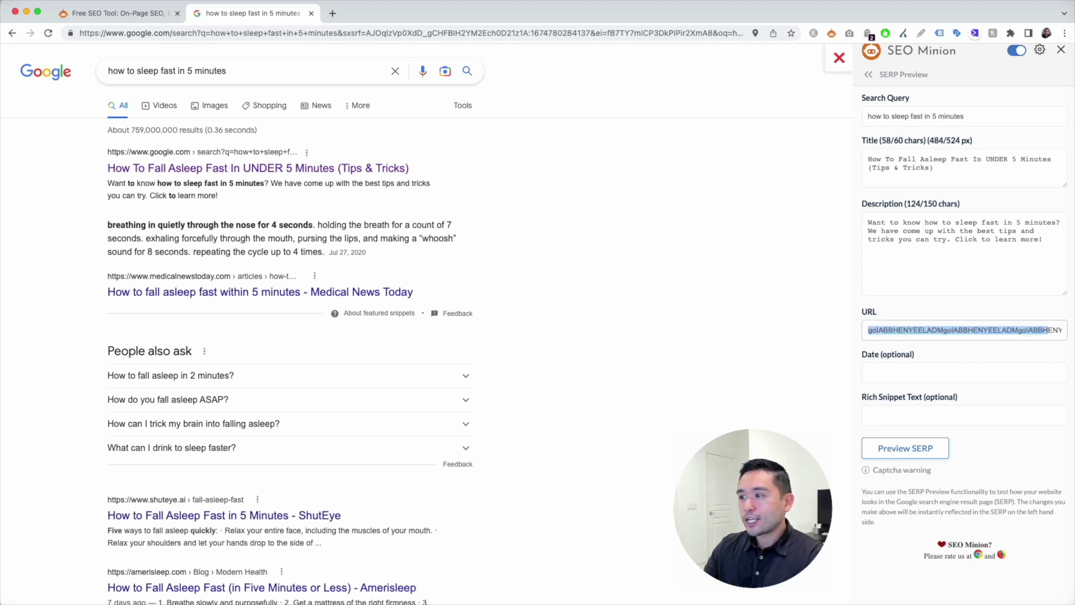
key(BackSpace)
text(sleep.com/fa)
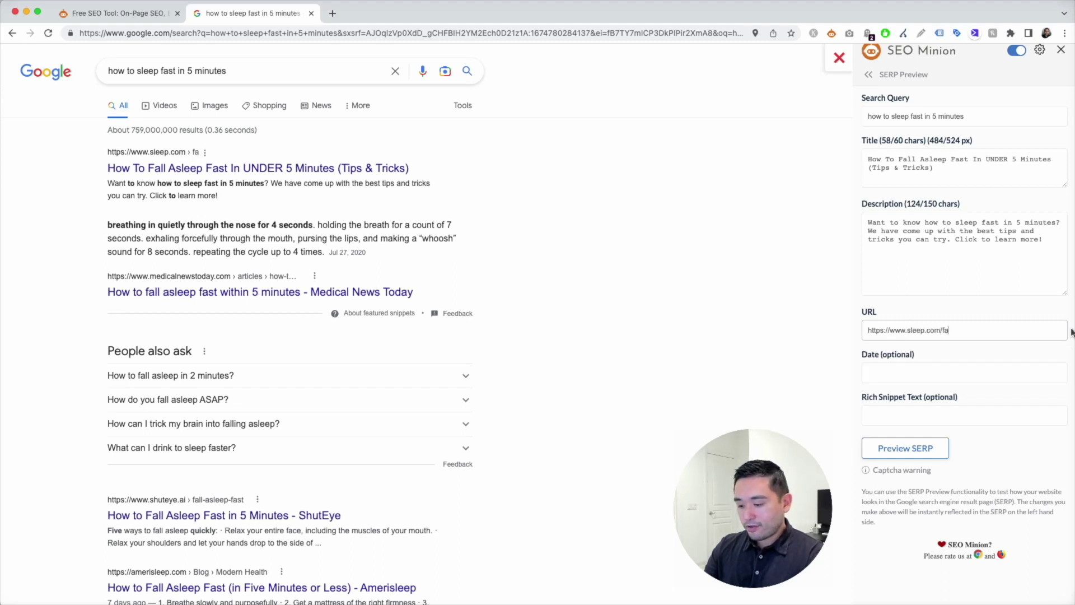
text(ll-asleep-)
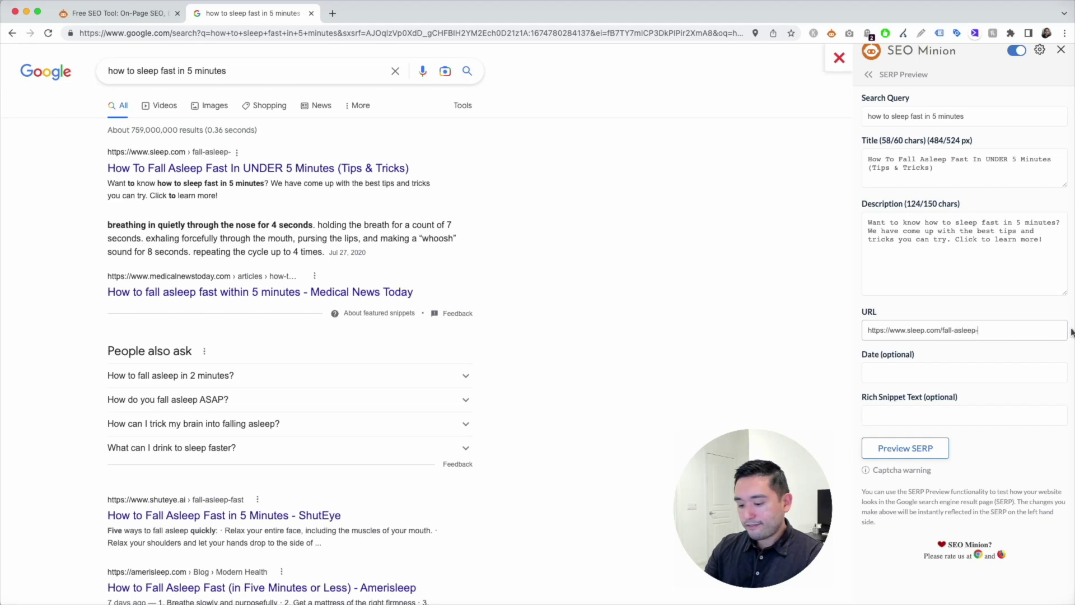
text(t)
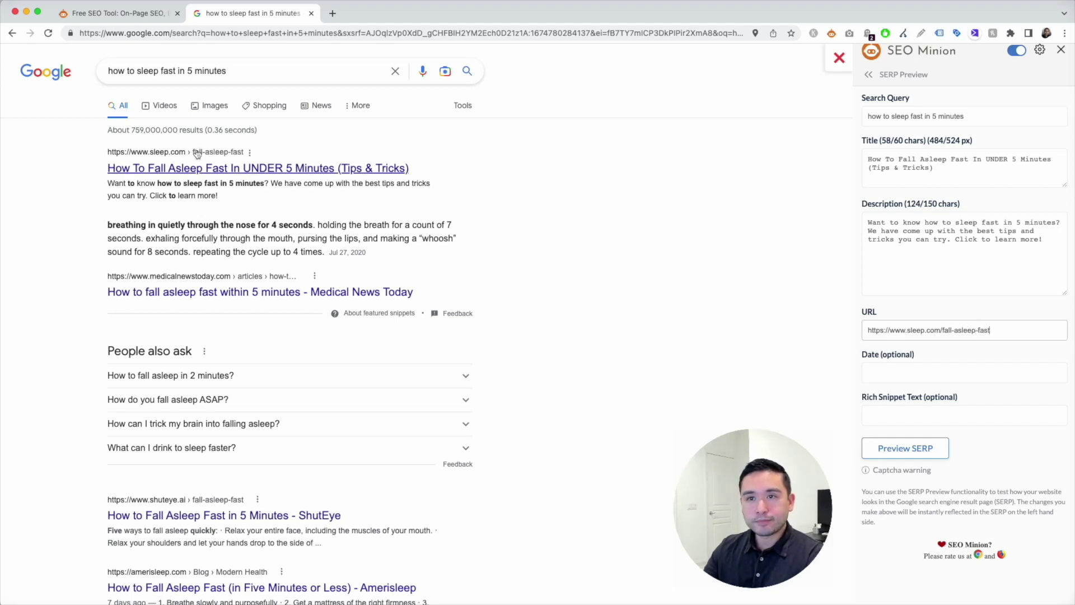
click(934, 378)
text(Jan 2)
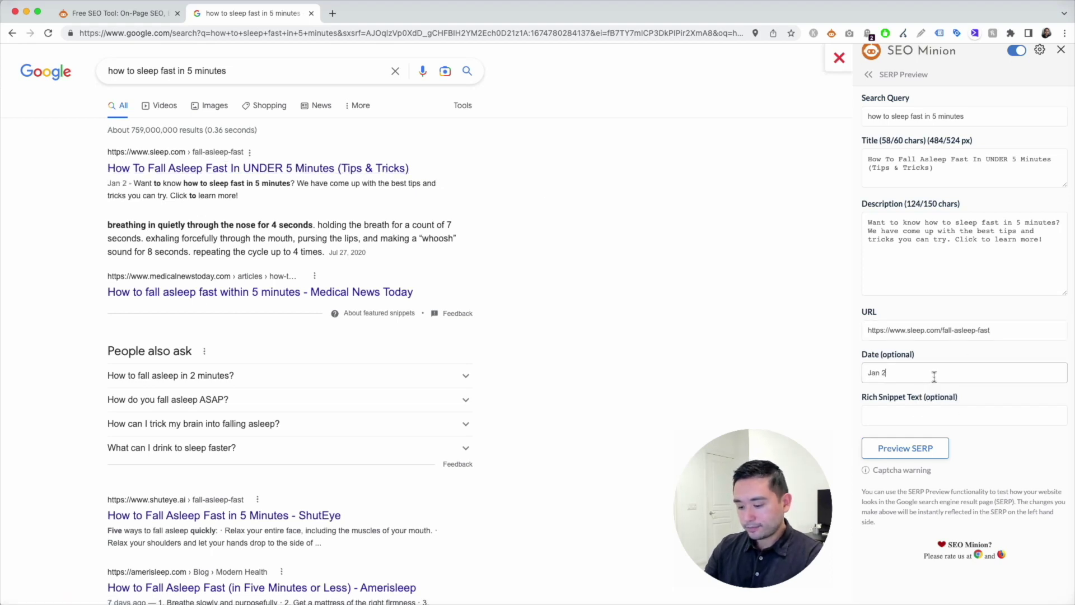
text(3, 2023)
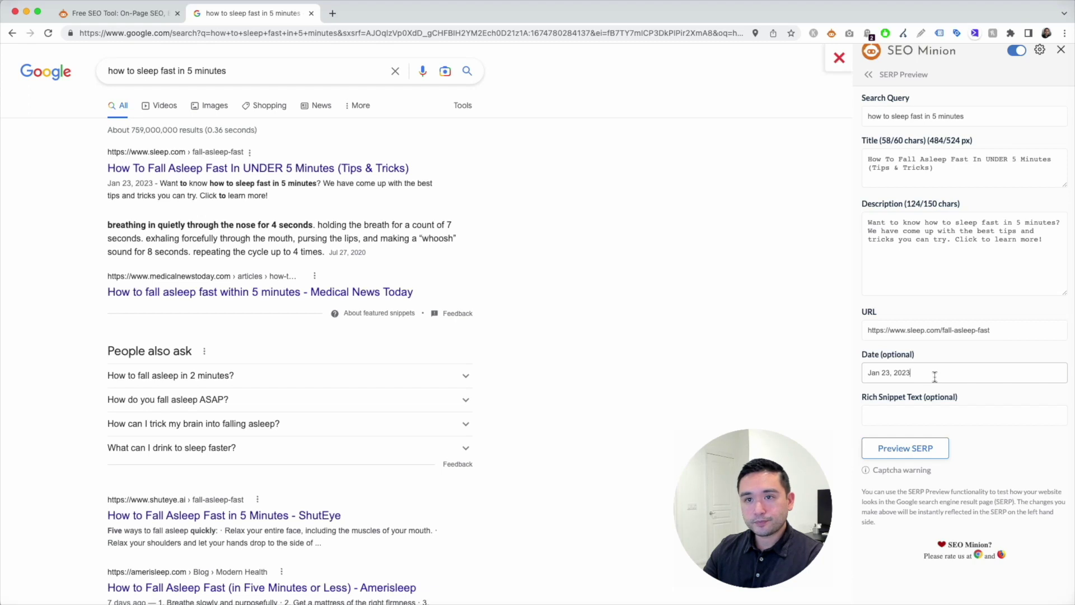
Clear the Rich Snippet Text and refresh the SERP preview
click(912, 418)
text(Rich Snippet)
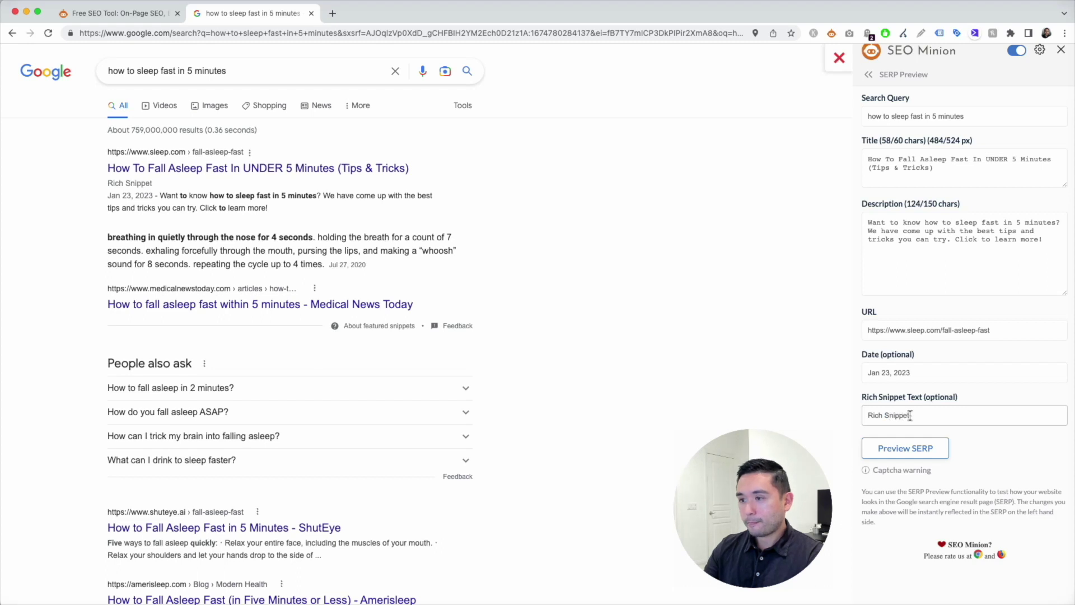
drag(956, 420, 867, 415)
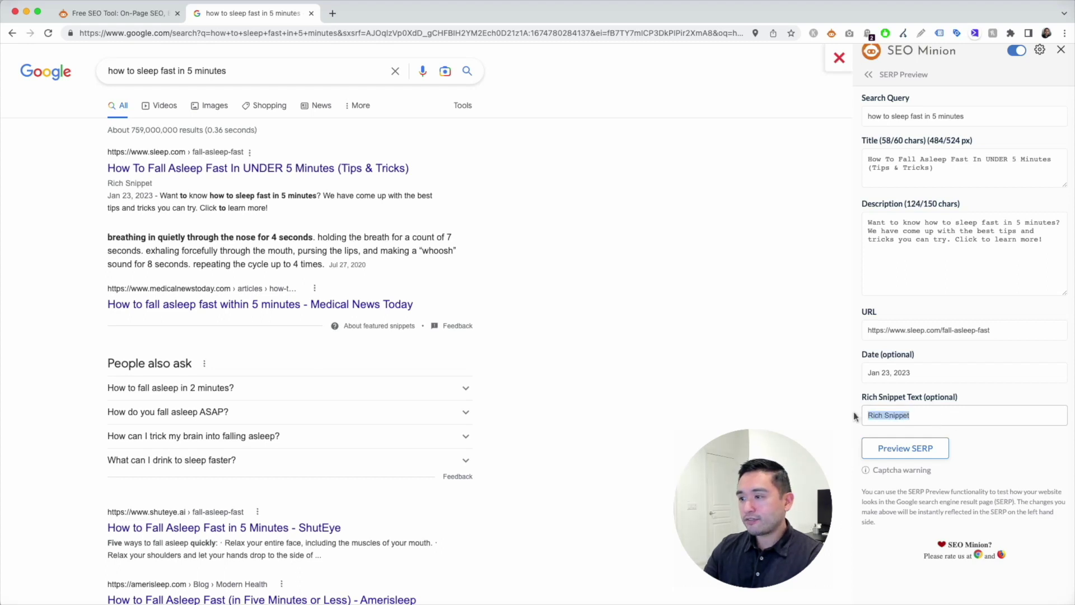
key(BackSpace)
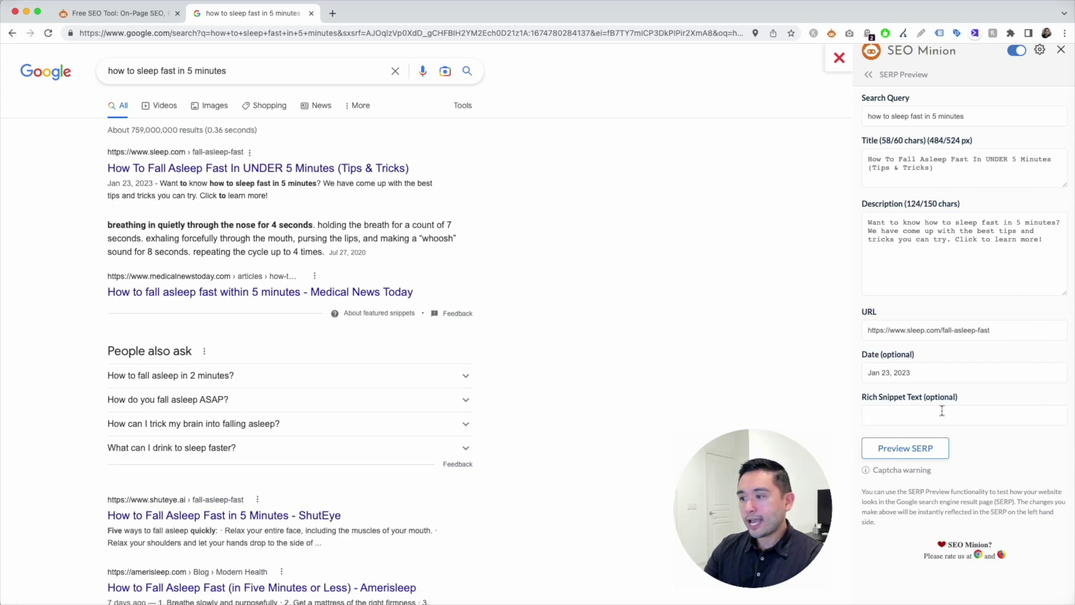
click(892, 458)
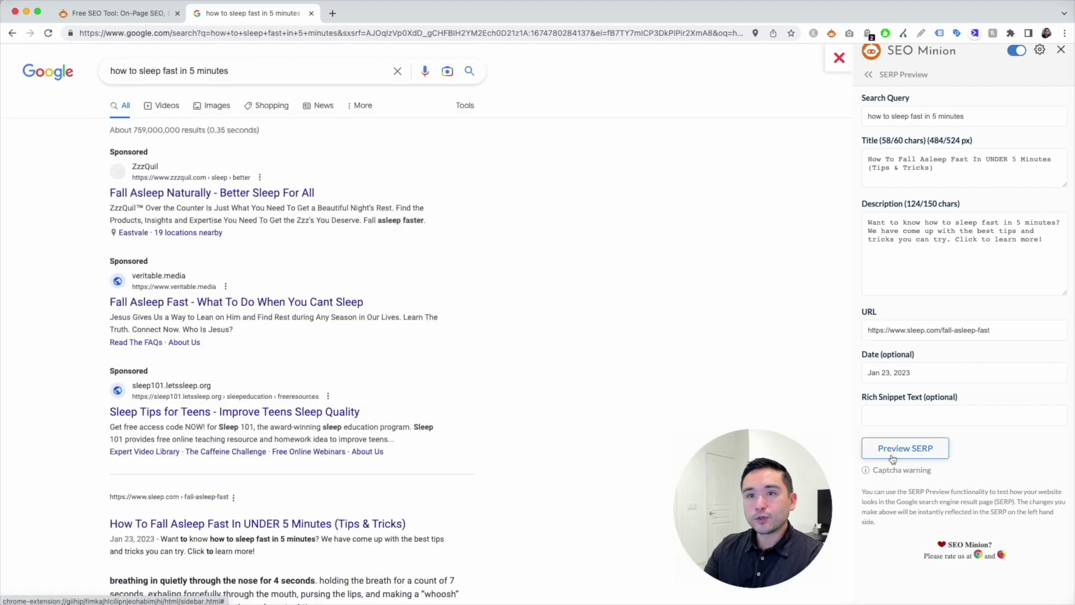
scroll(481, 268, down, 2)
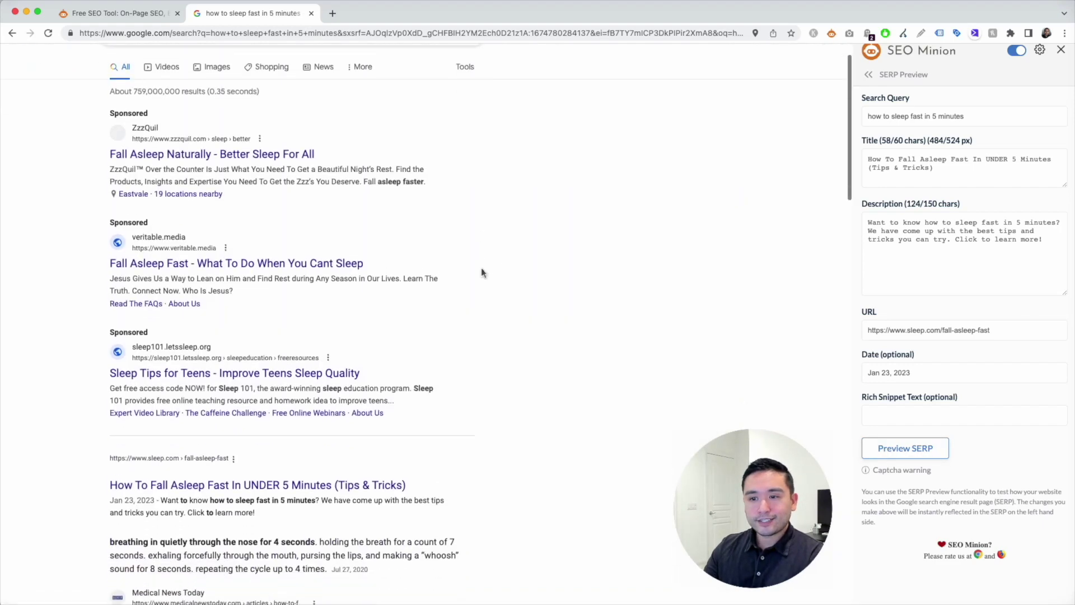
scroll(254, 135, down, 2)
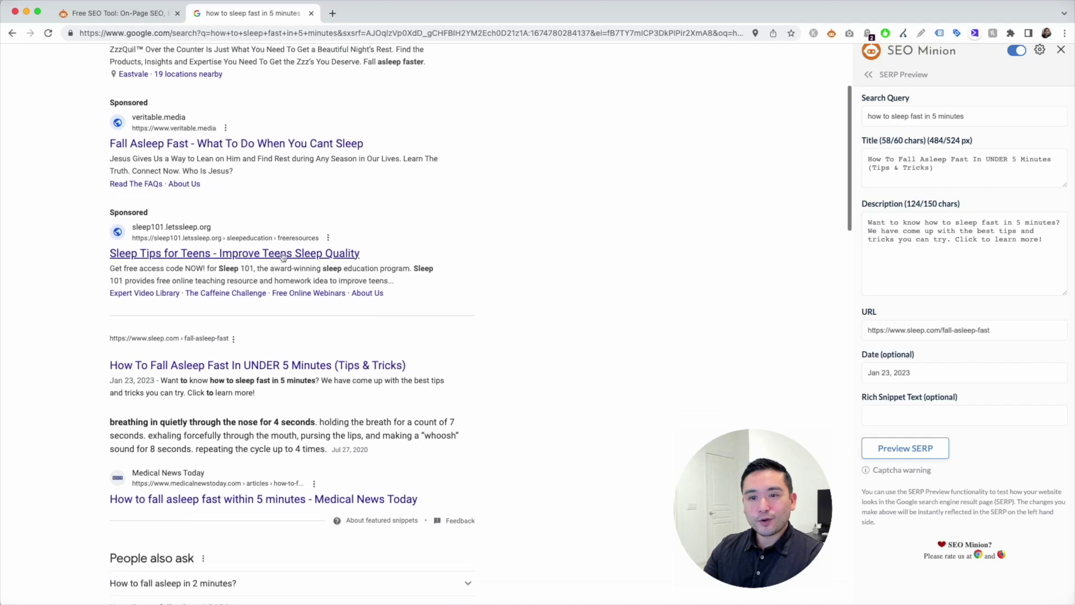
scroll(288, 265, down, 2)
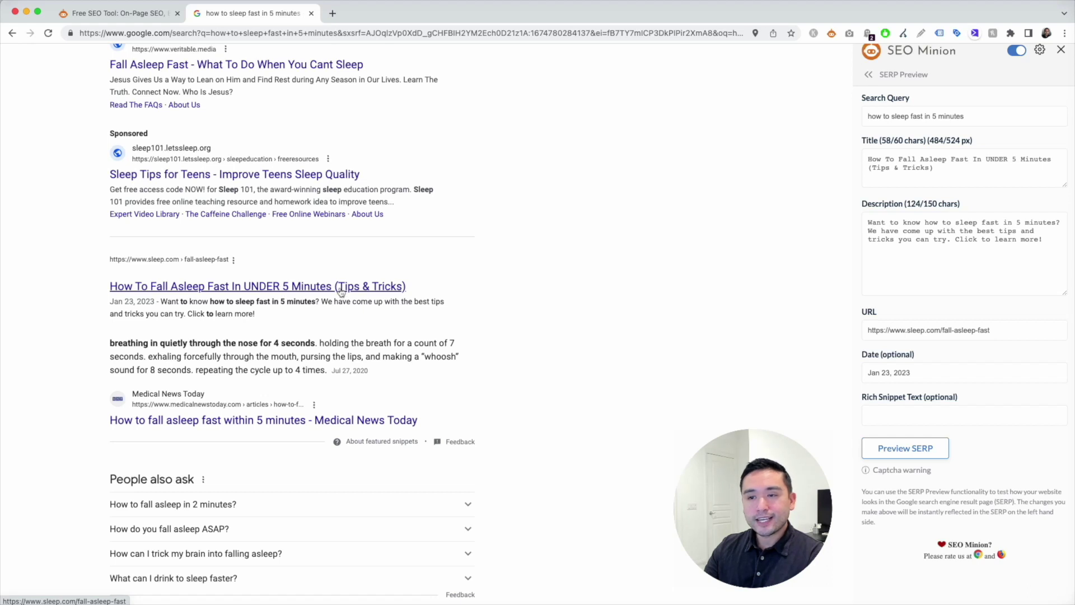
scroll(354, 293, down, 1)
scroll(355, 293, down, 2)
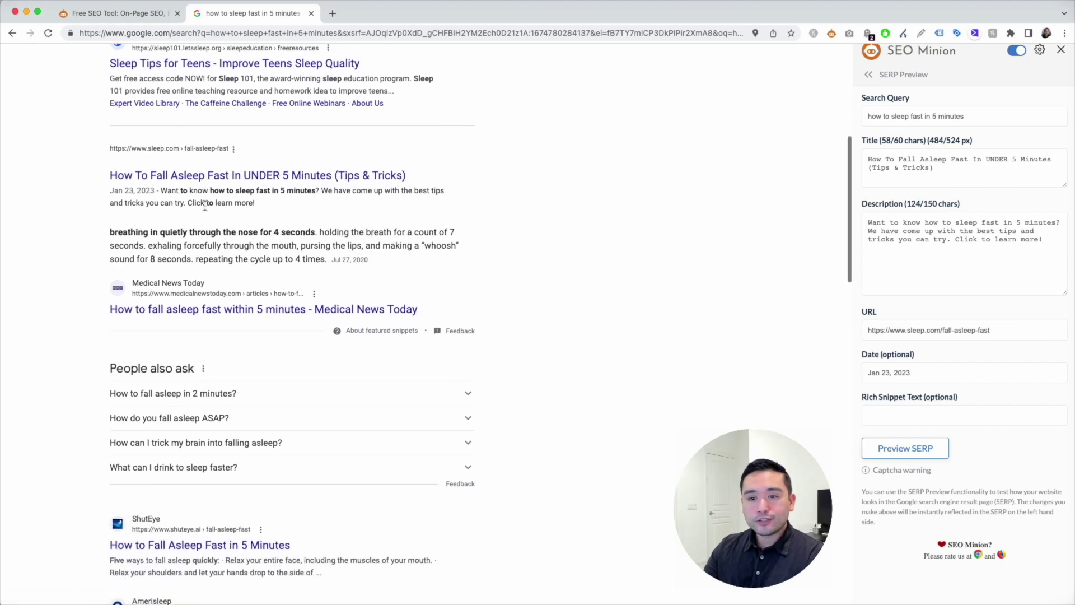
scroll(201, 205, down, 3)
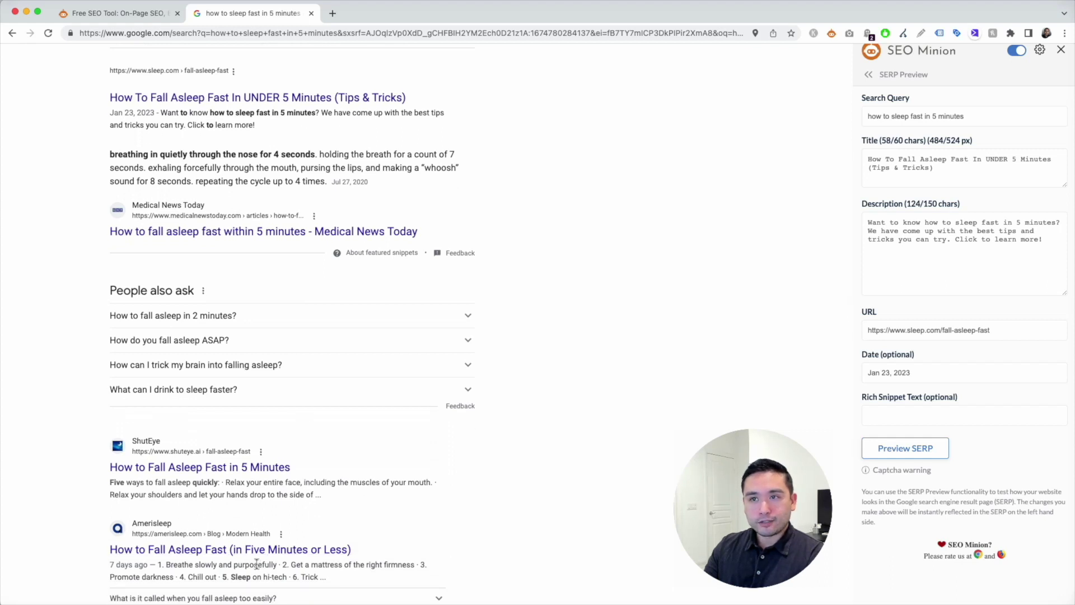
scroll(260, 565, up, 1)
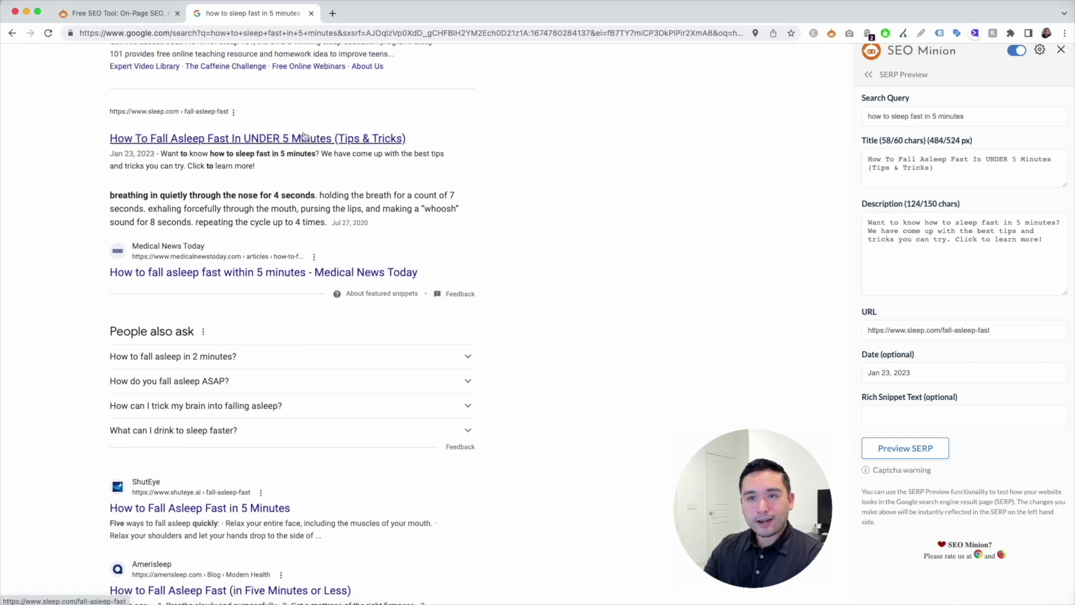
scroll(304, 139, up, 2)
scroll(223, 245, up, 3)
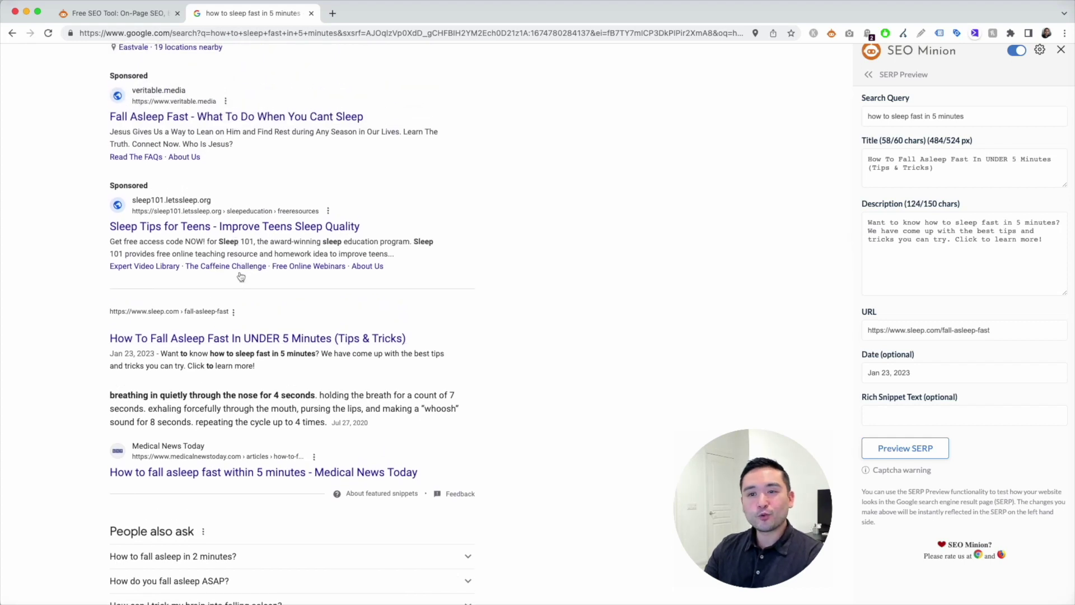
scroll(250, 338, up, 2)
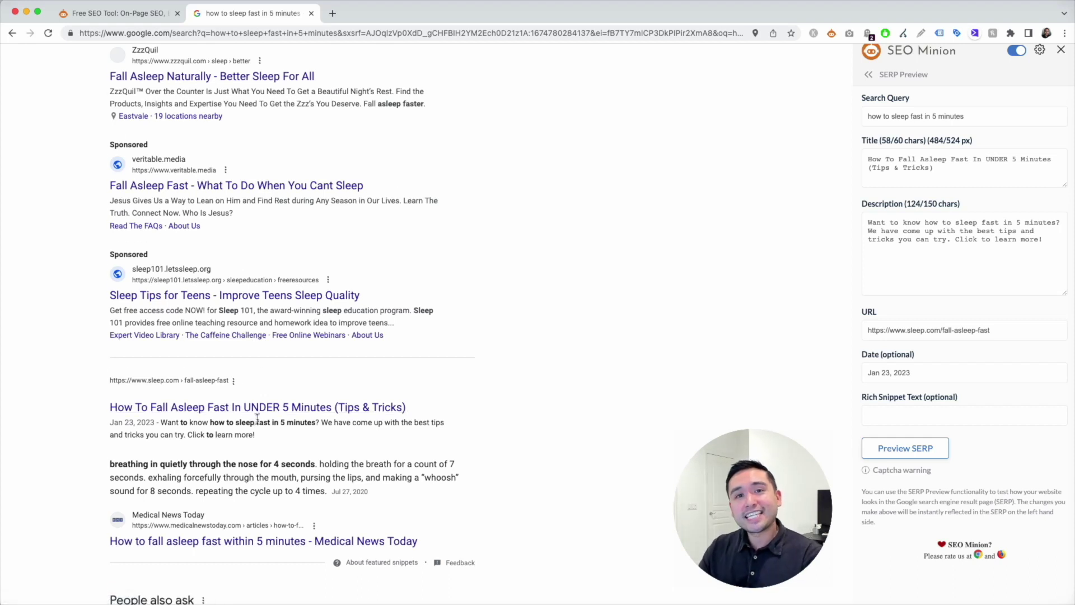
scroll(257, 417, down, 1)
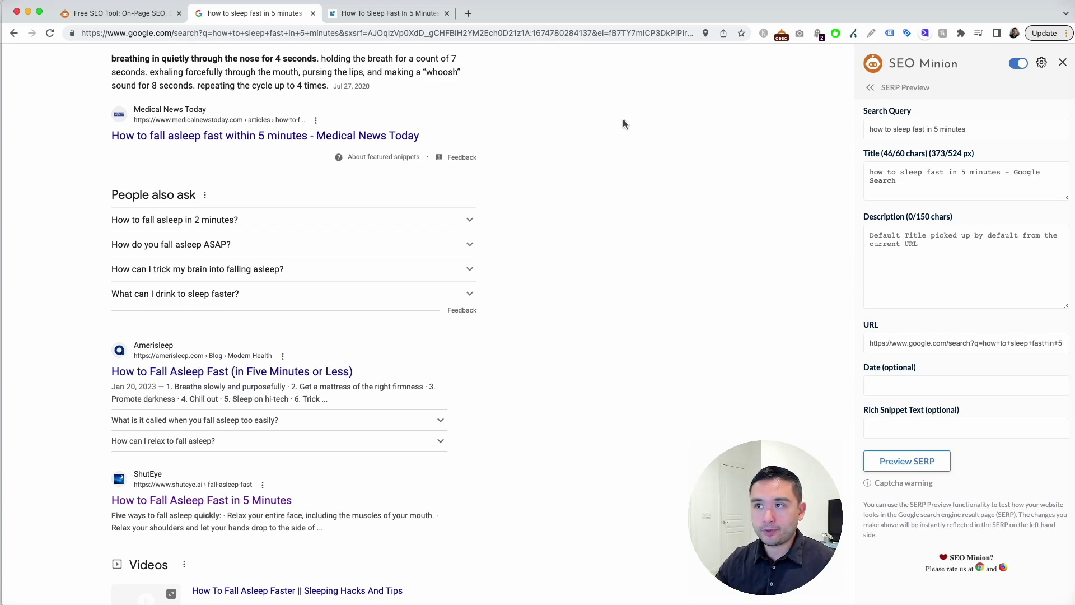
Bring up the new tab with The Other Shift's 'How To Sleep Fast In 5 Minutes' article
click(395, 13)
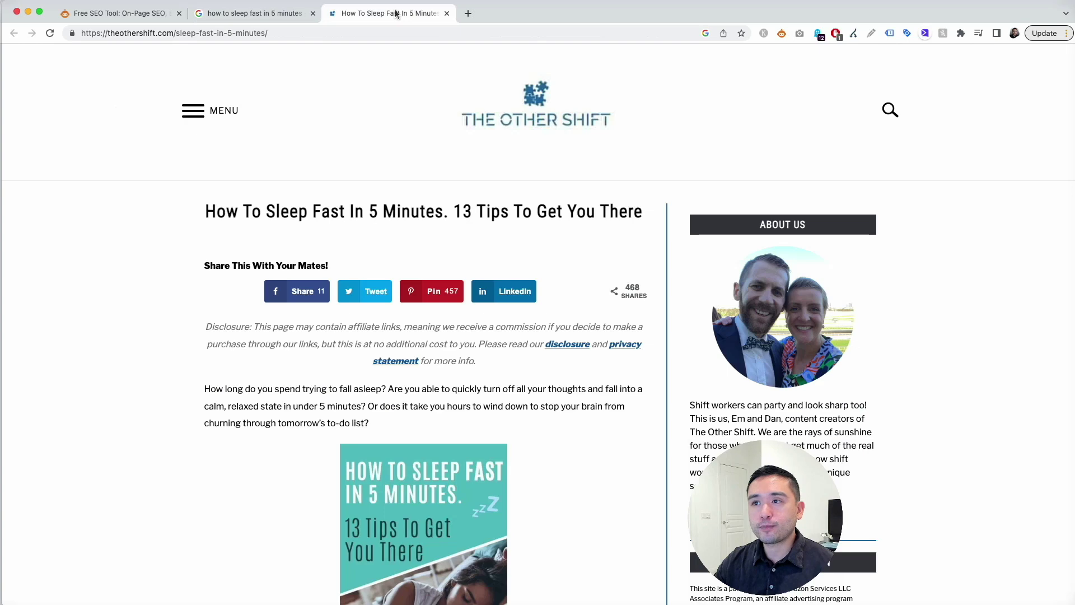
Review the article's title, description and URL in SERP Preview, then paste 'how to sleep fast in 5 minutes' as the query
click(781, 33)
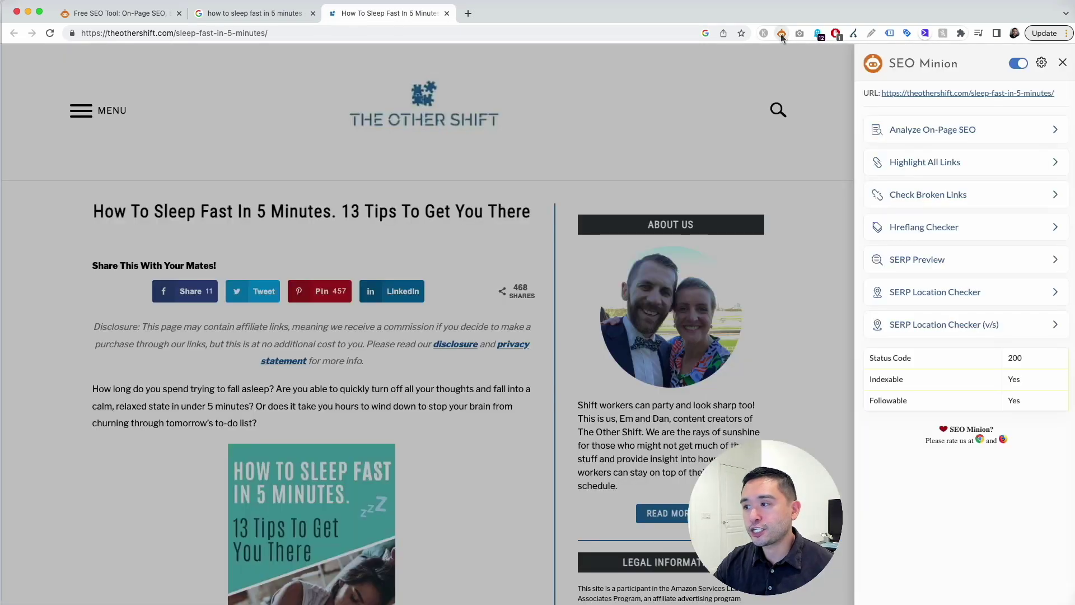
click(922, 256)
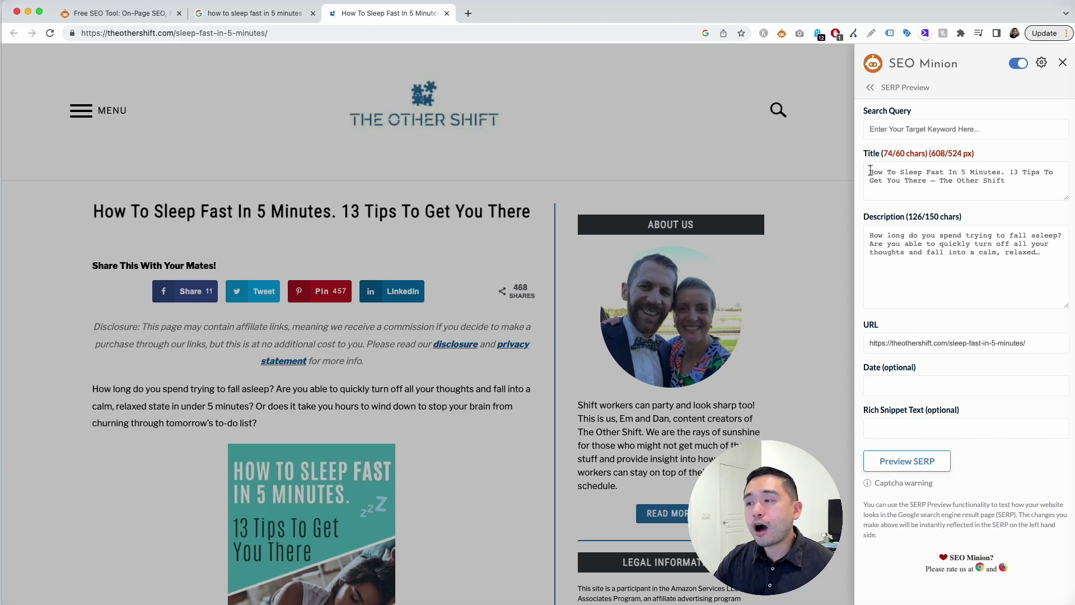
drag(871, 171, 1012, 184)
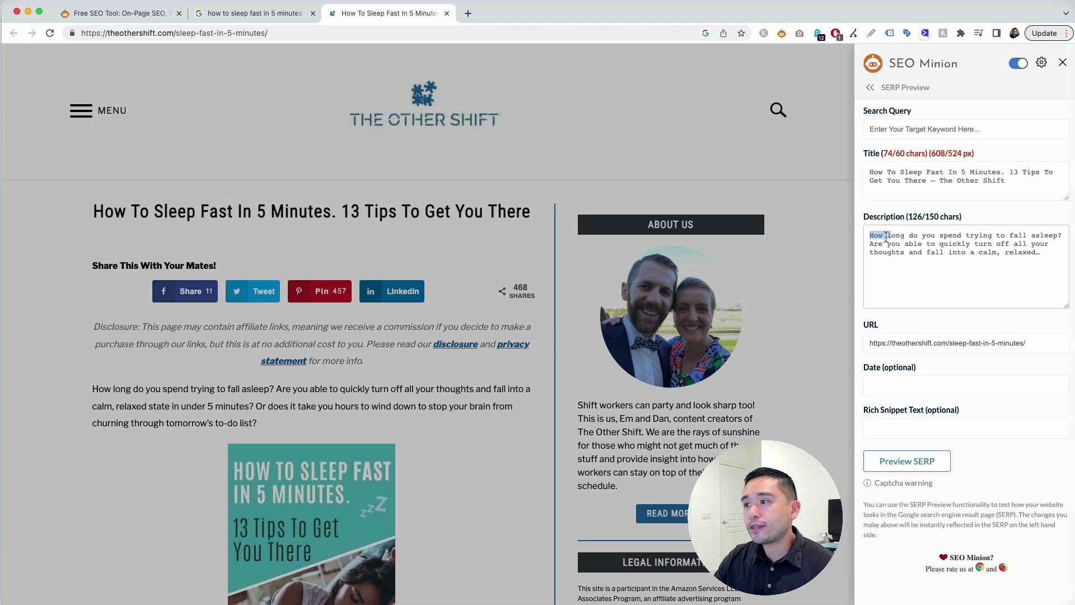
drag(871, 235, 1024, 256)
click(943, 344)
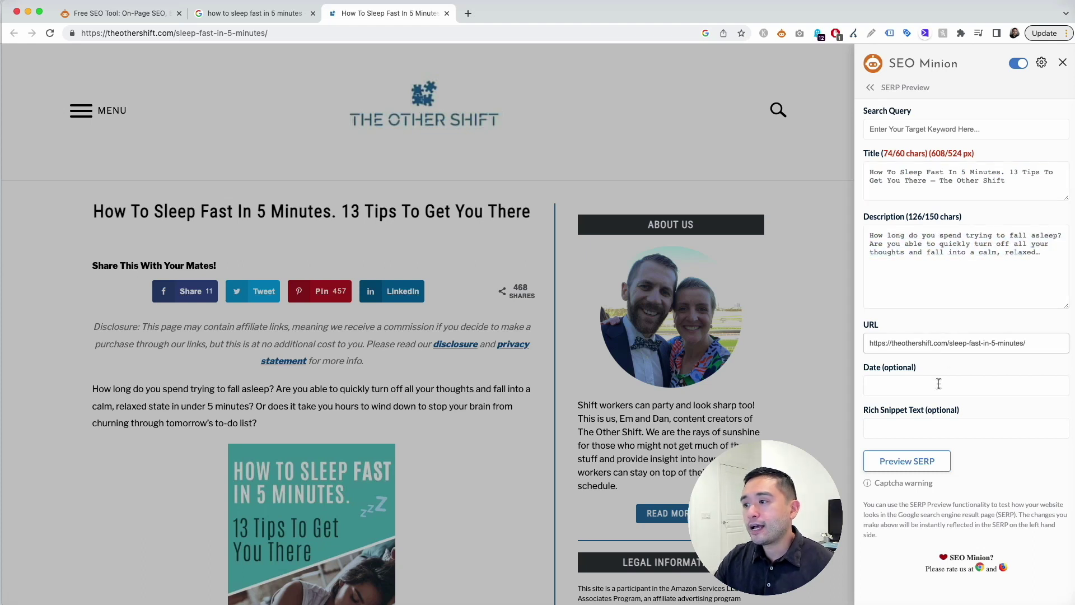
click(925, 132)
text(how to sleep fast in 5 minutes)
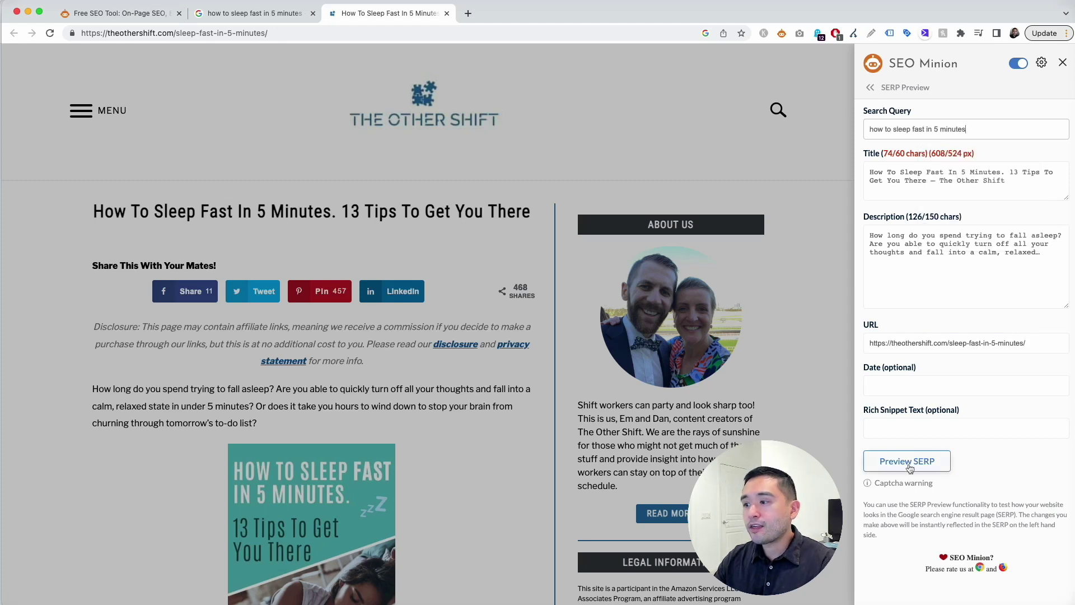
Generate the SERP preview and inspect the article's 74-character title, over the 60-character limit
click(910, 469)
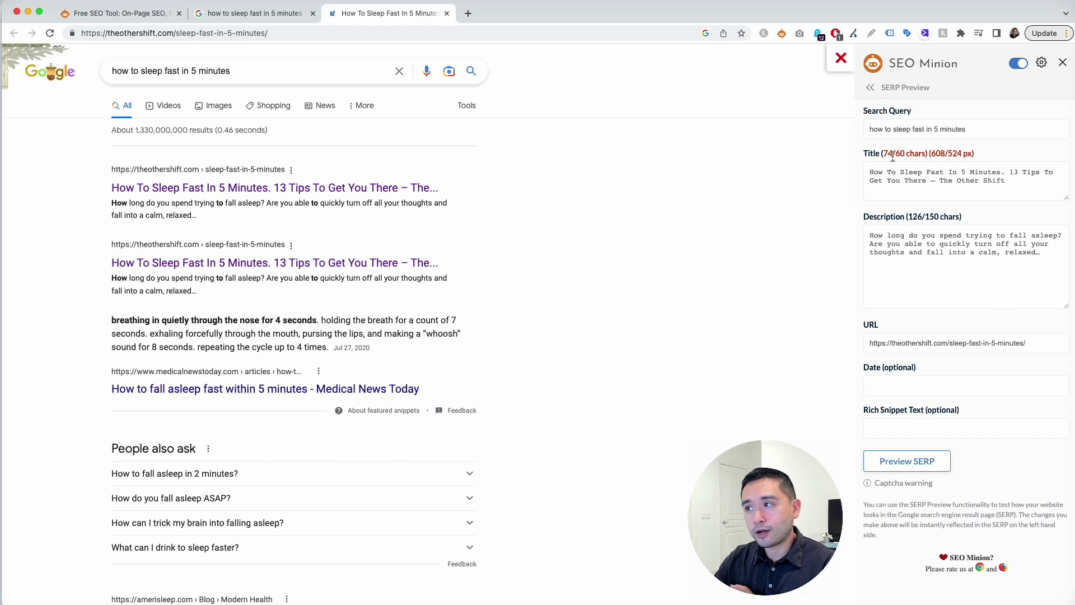
click(927, 180)
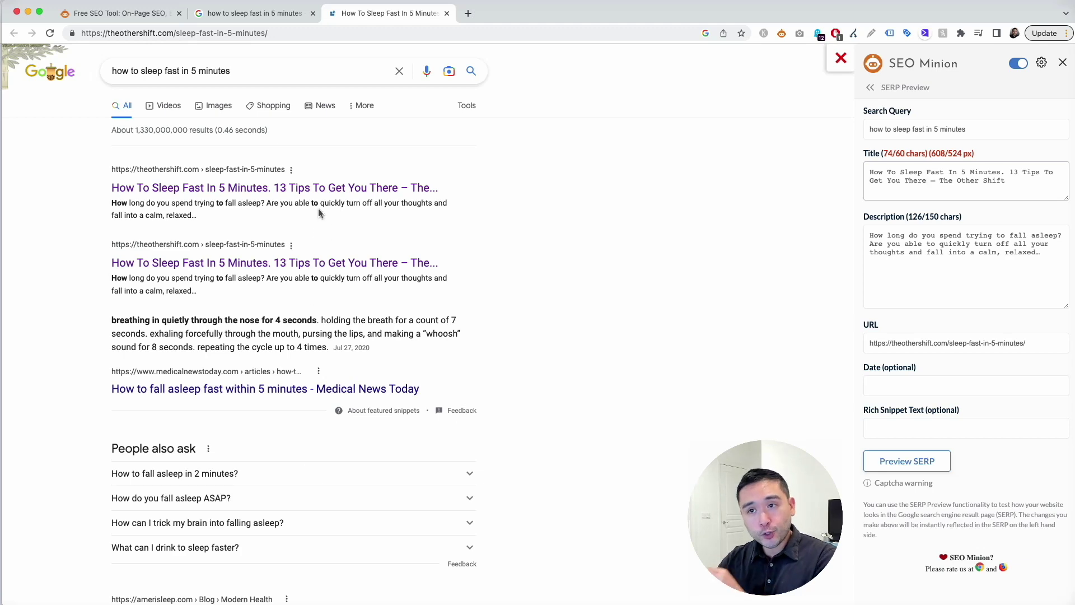
scroll(323, 227, down, 3)
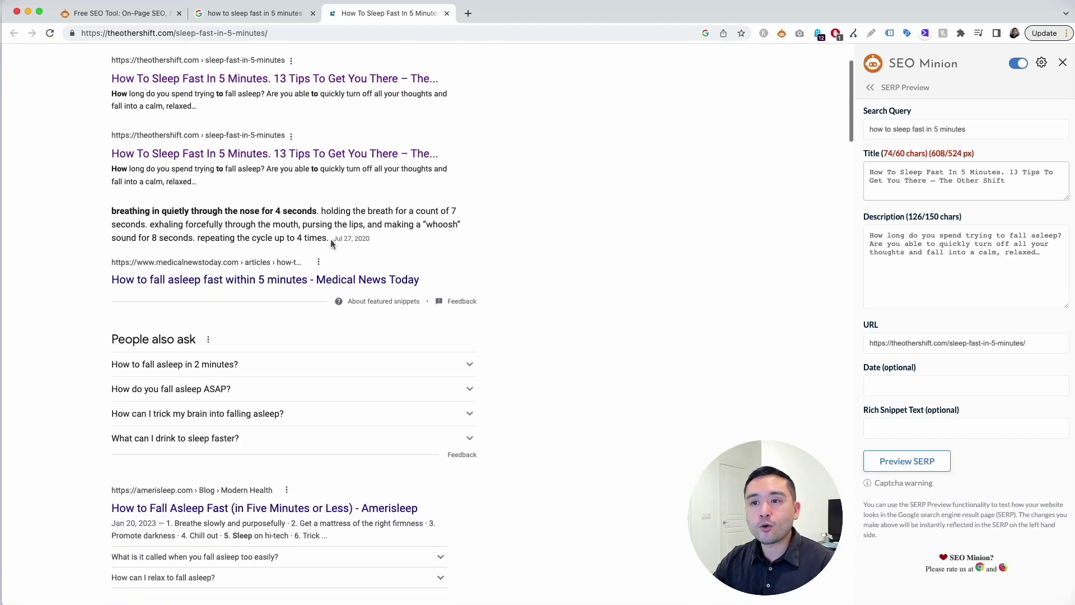
scroll(336, 248, down, 5)
scroll(341, 252, down, 2)
scroll(334, 391, up, 1)
scroll(333, 392, up, 5)
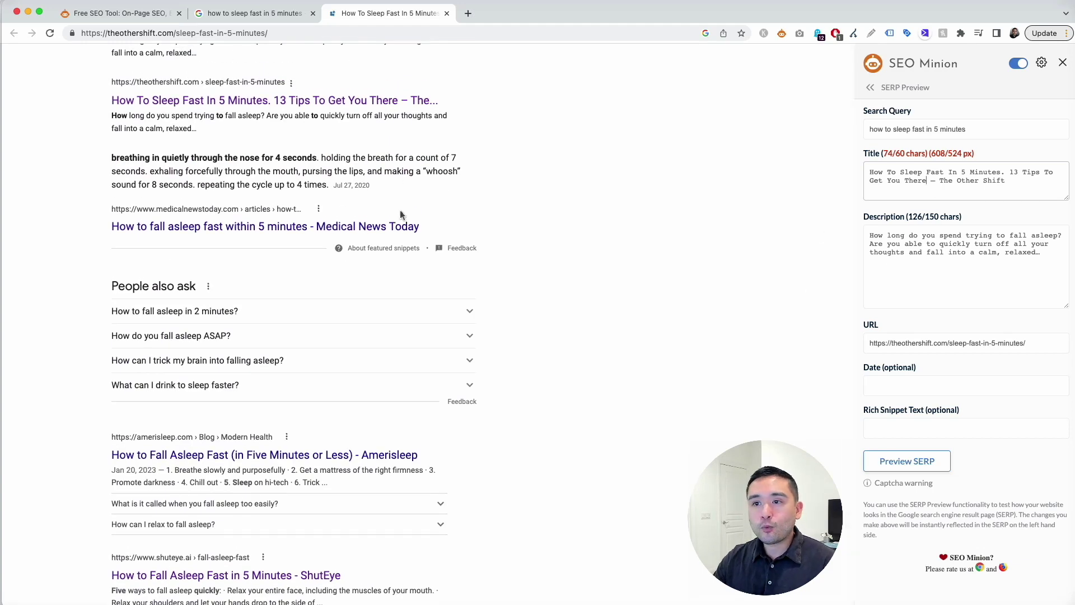
scroll(401, 215, down, 2)
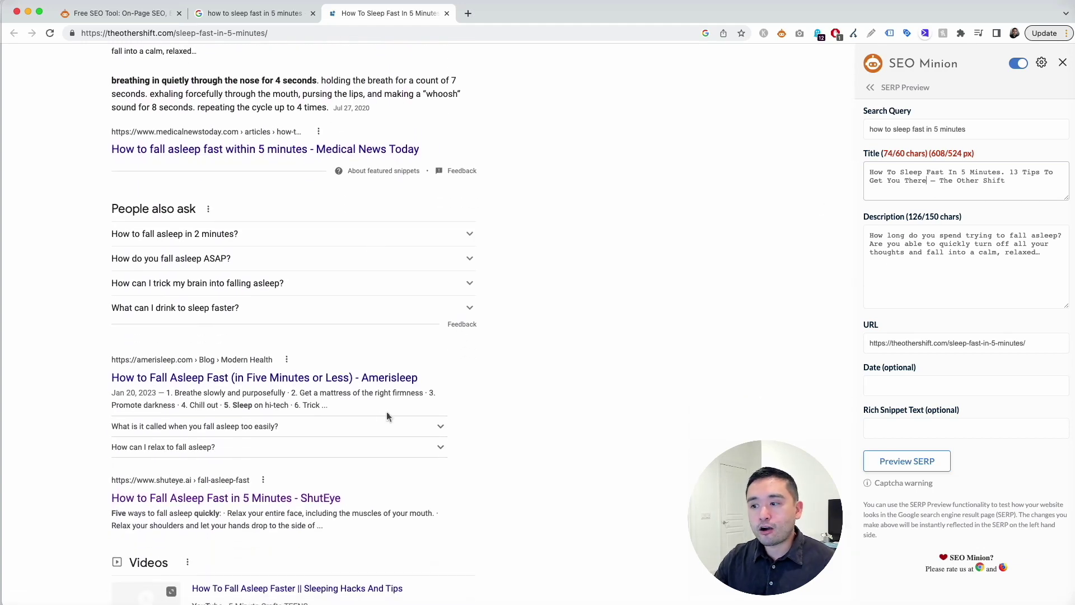
Delete '— The Other Shift' from the title, leaving 56 characters
drag(1005, 181, 928, 181)
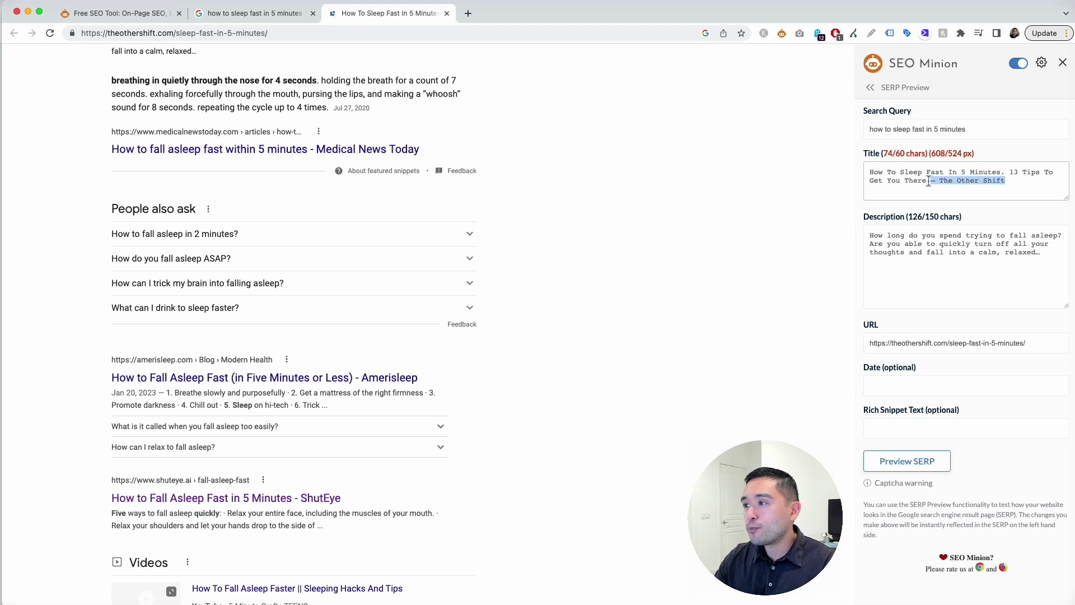
key(BackSpace)
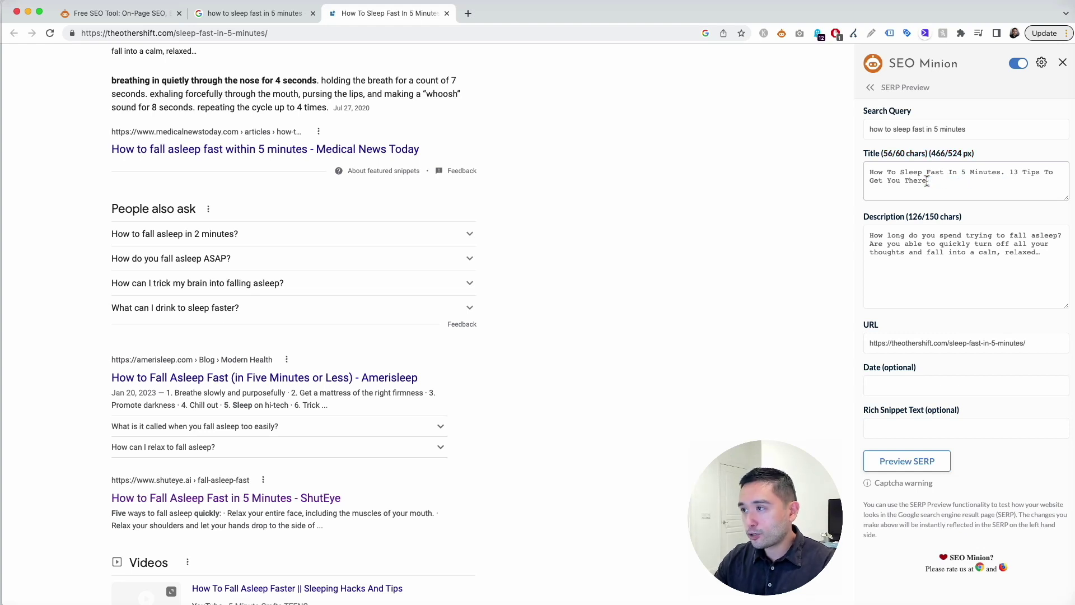
drag(936, 183, 866, 171)
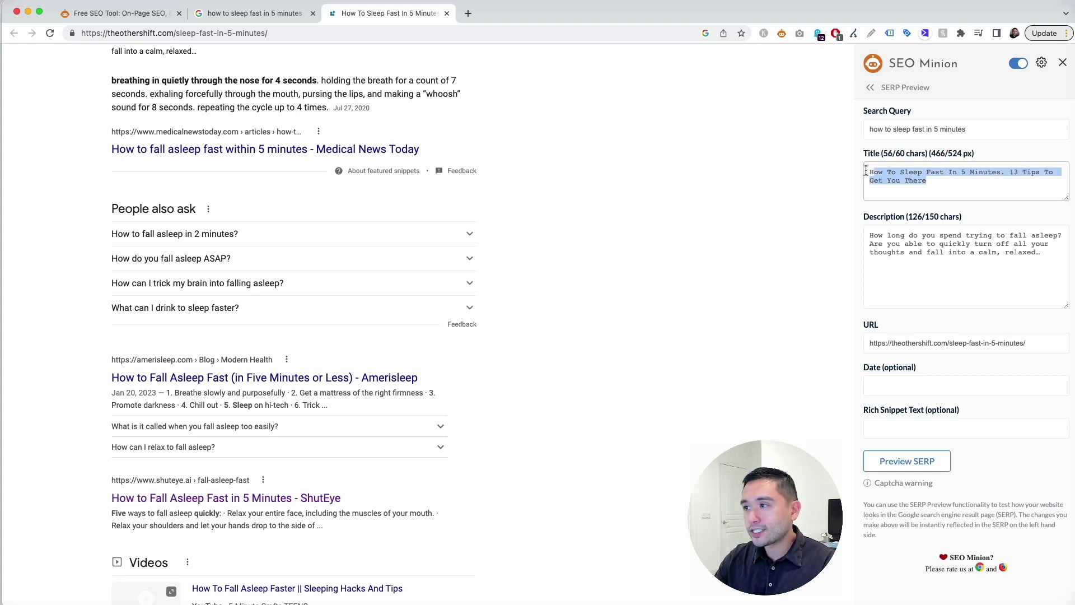
click(898, 178)
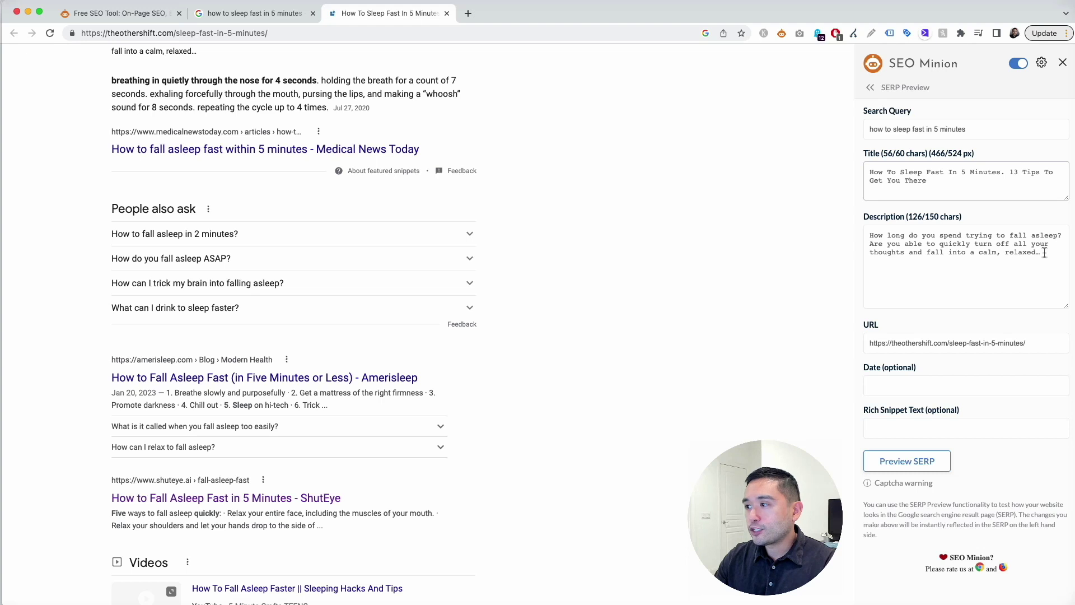
Trim the trailing 'relaxed…' so the description ends at 'calm', then close the article
drag(1041, 253, 1008, 245)
key(BackSpace)
key(BackSpace)
key(BackSpace)
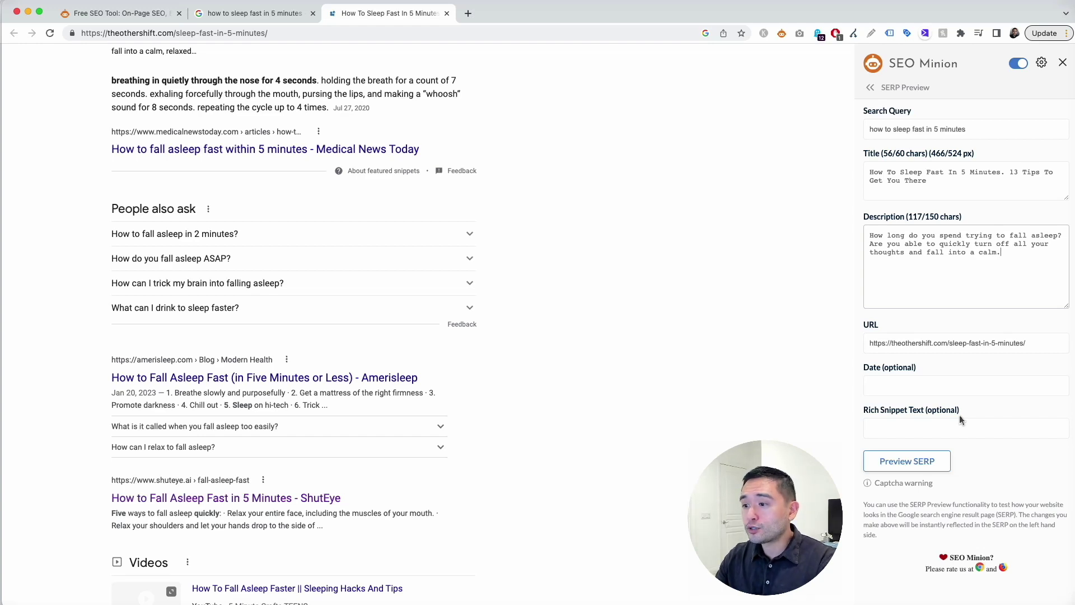
key(super+w)
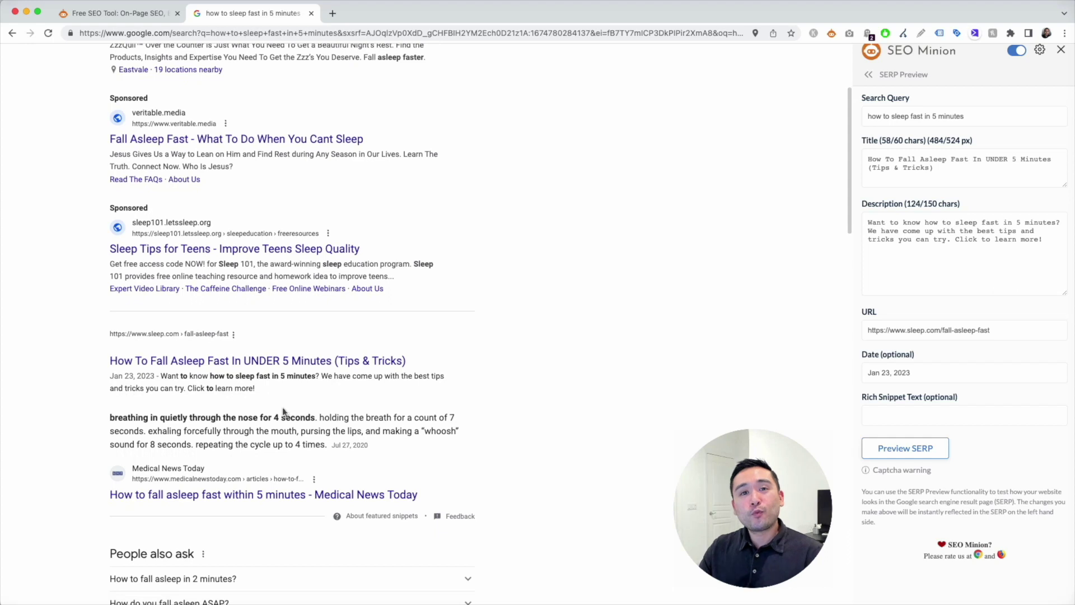